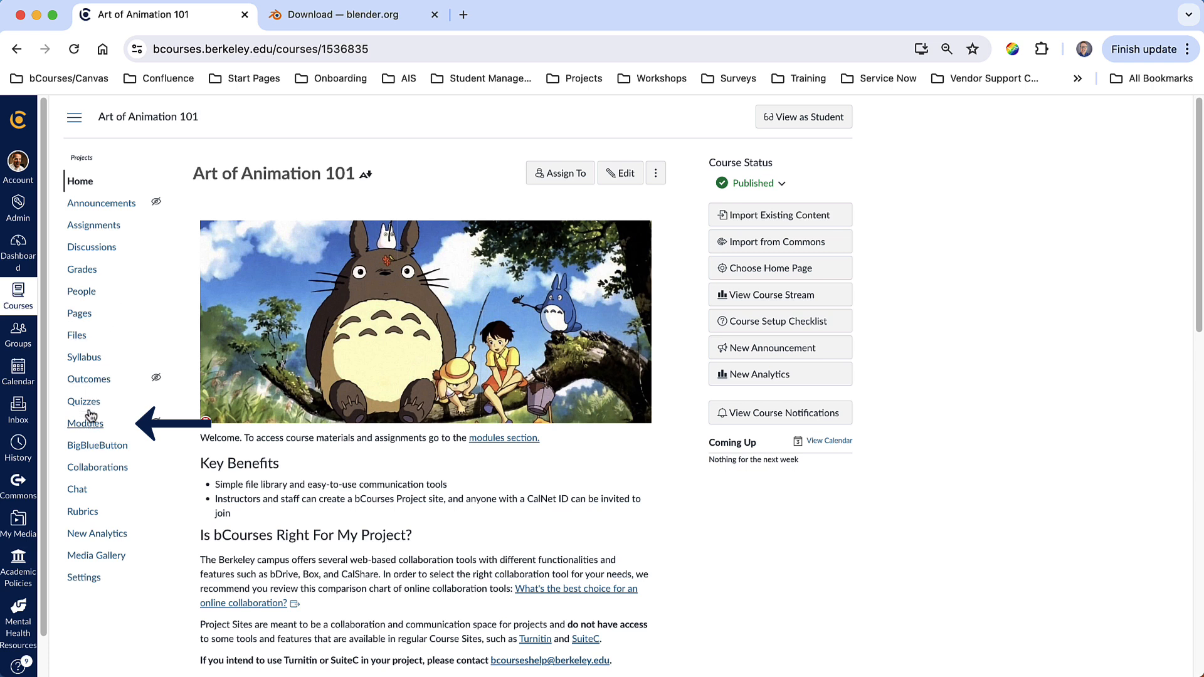
- Open the course's Modules page and create a new module named Introduction
left_click(85, 423)
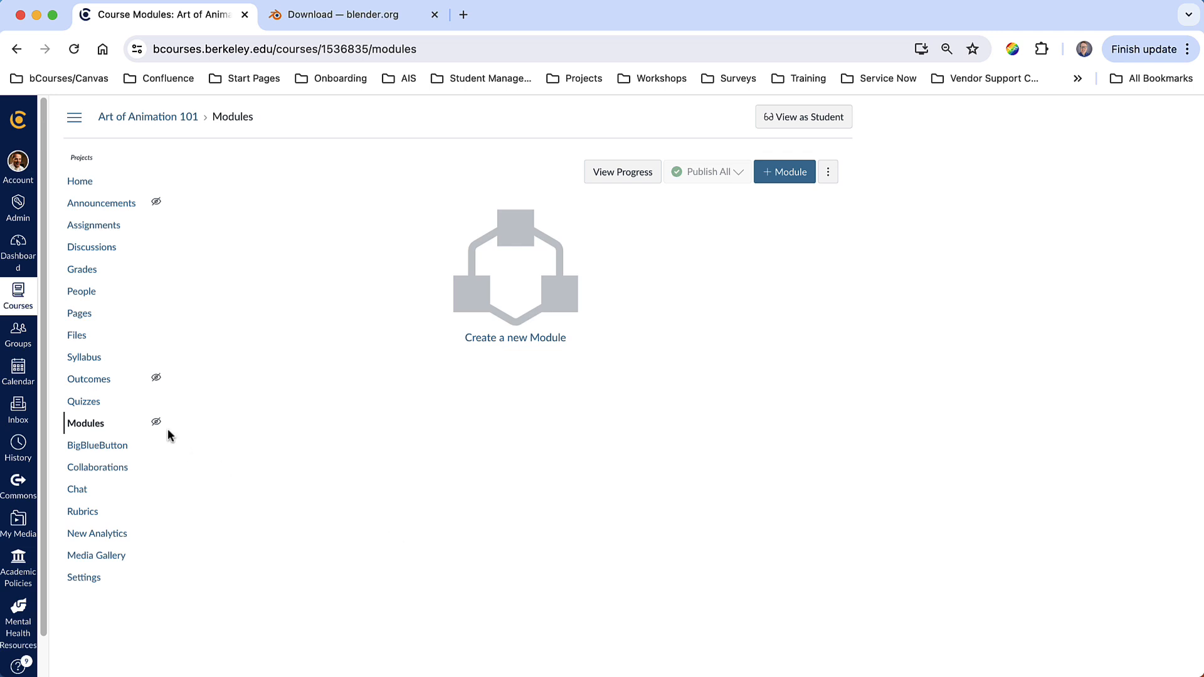
mouse_move(156, 424)
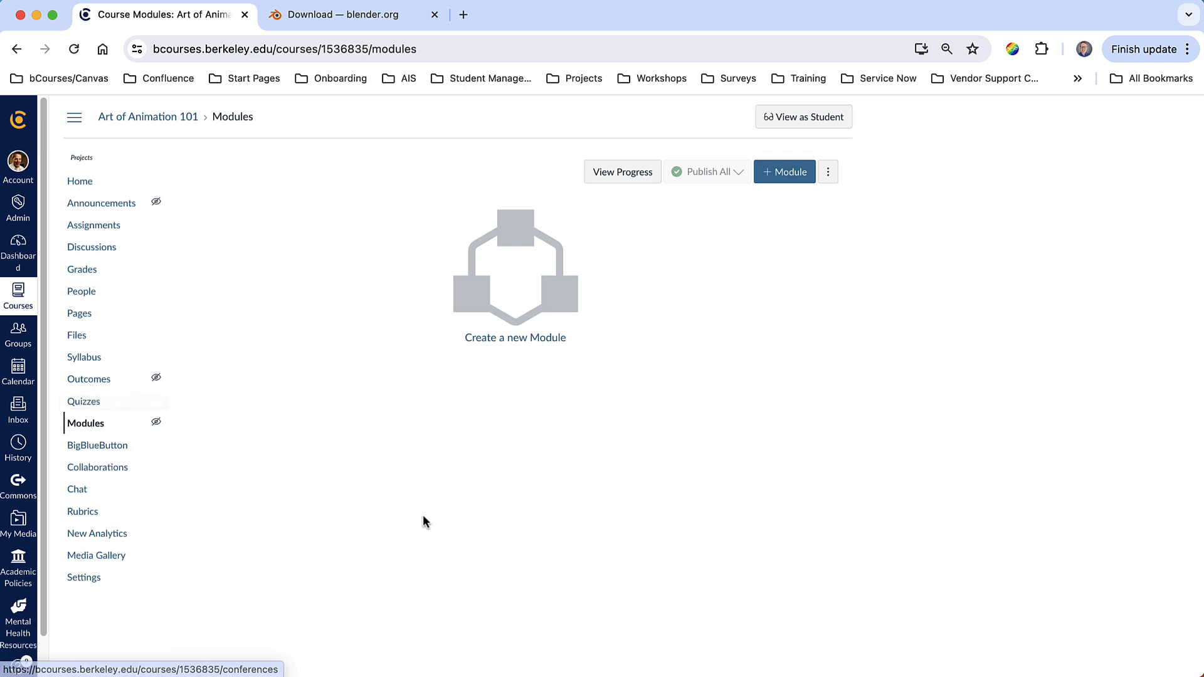
left_click(783, 179)
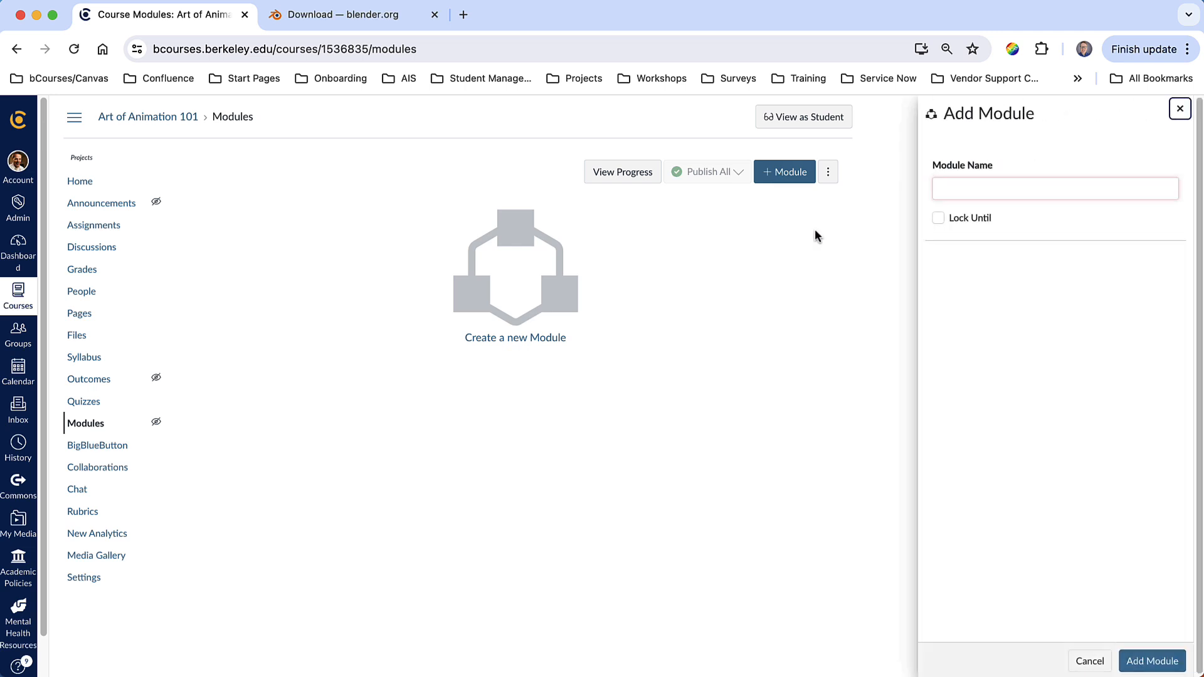
left_click(1006, 185)
type("In")
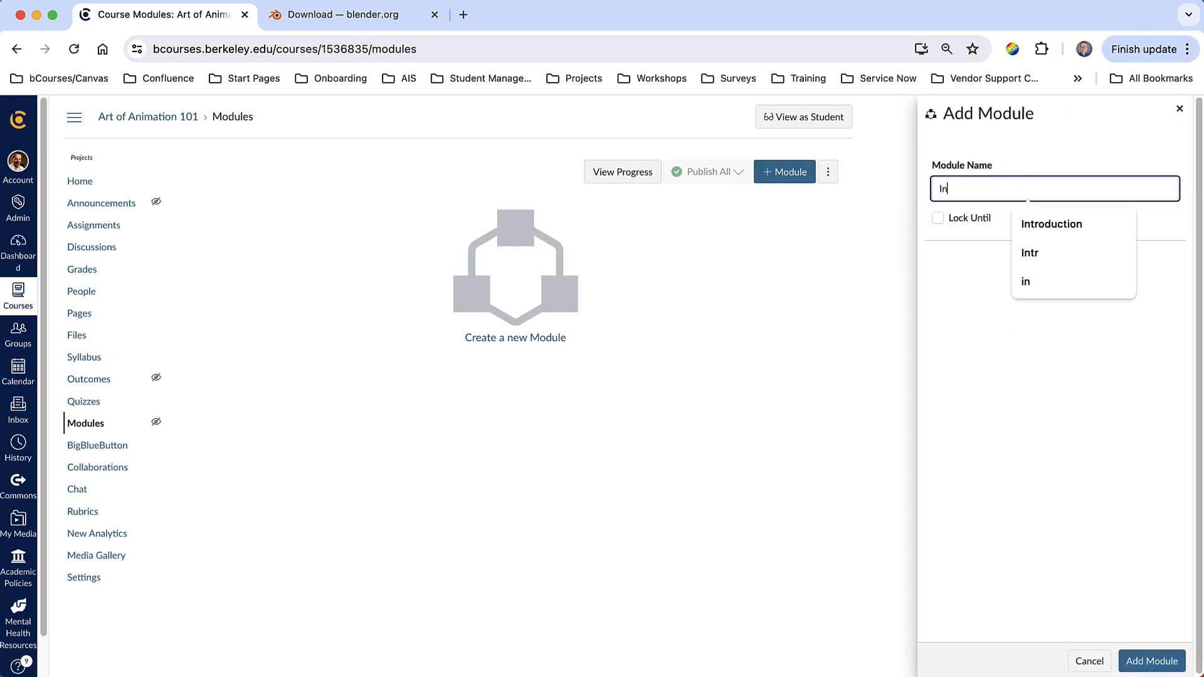
left_click(1051, 223)
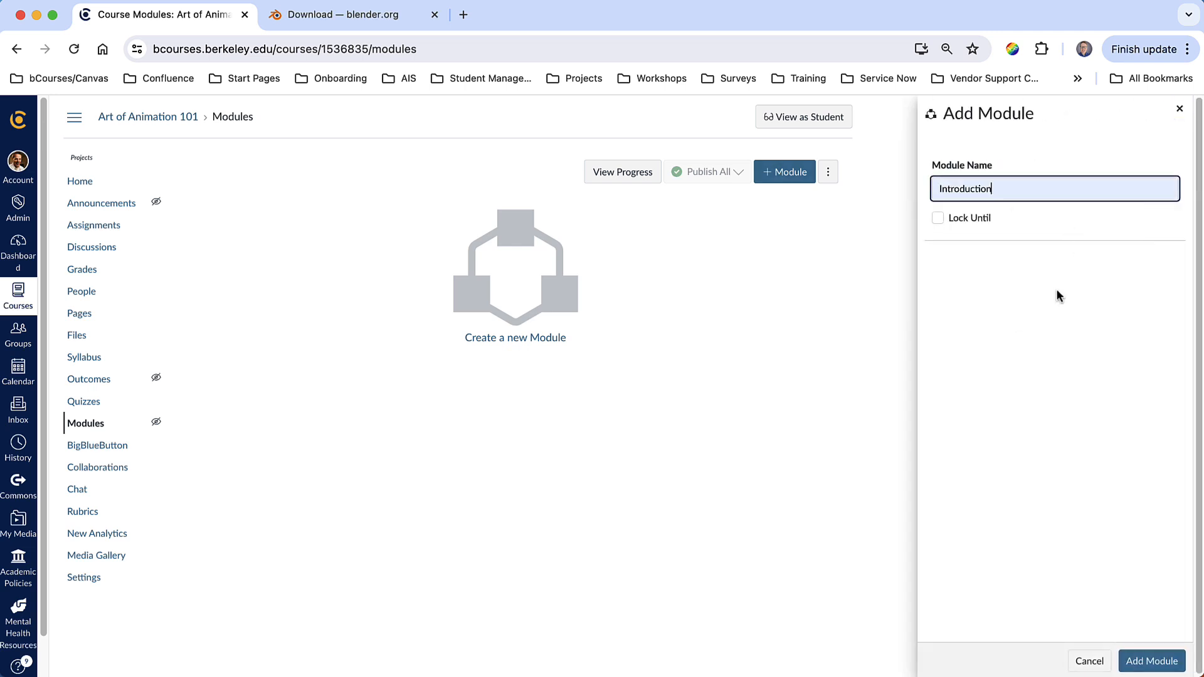
left_click(1152, 661)
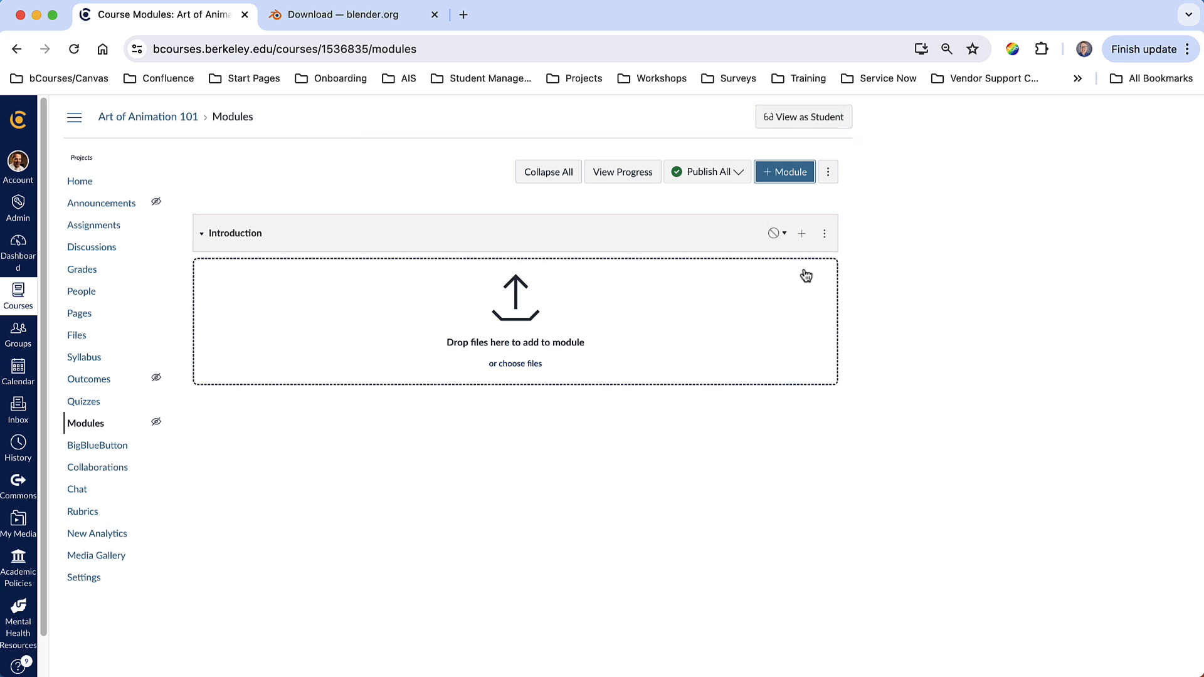
- Add the existing page "Welcome to Art of Animation 101" to the Introduction module
left_click(802, 236)
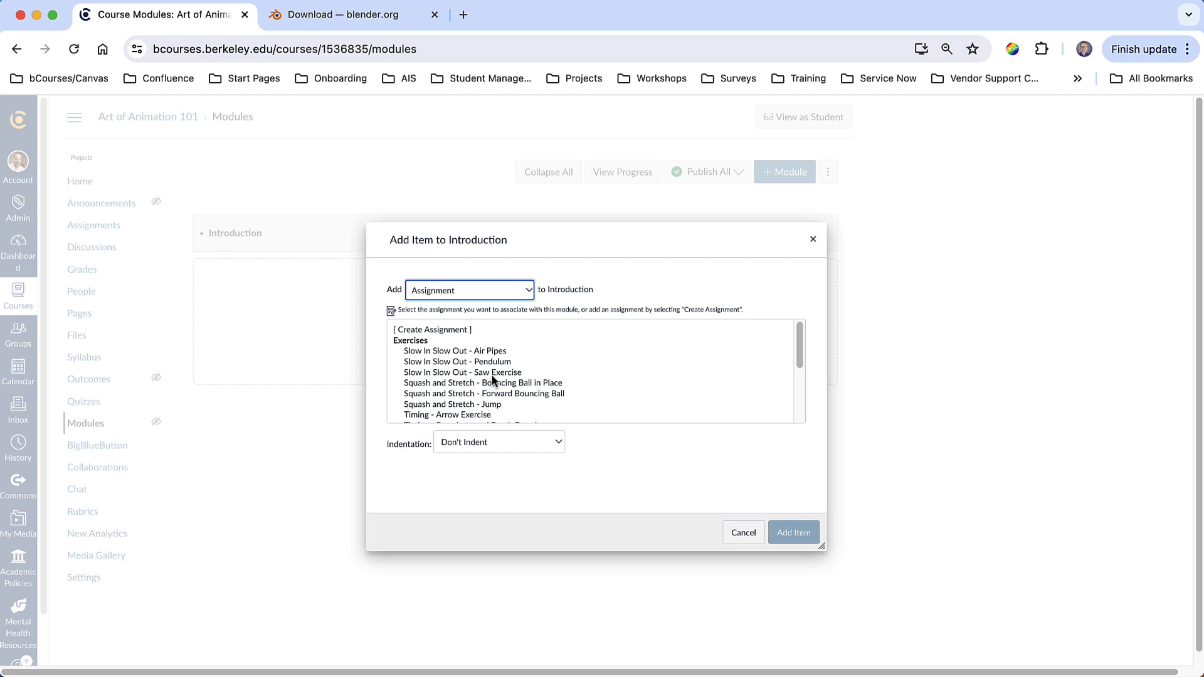
left_click(464, 291)
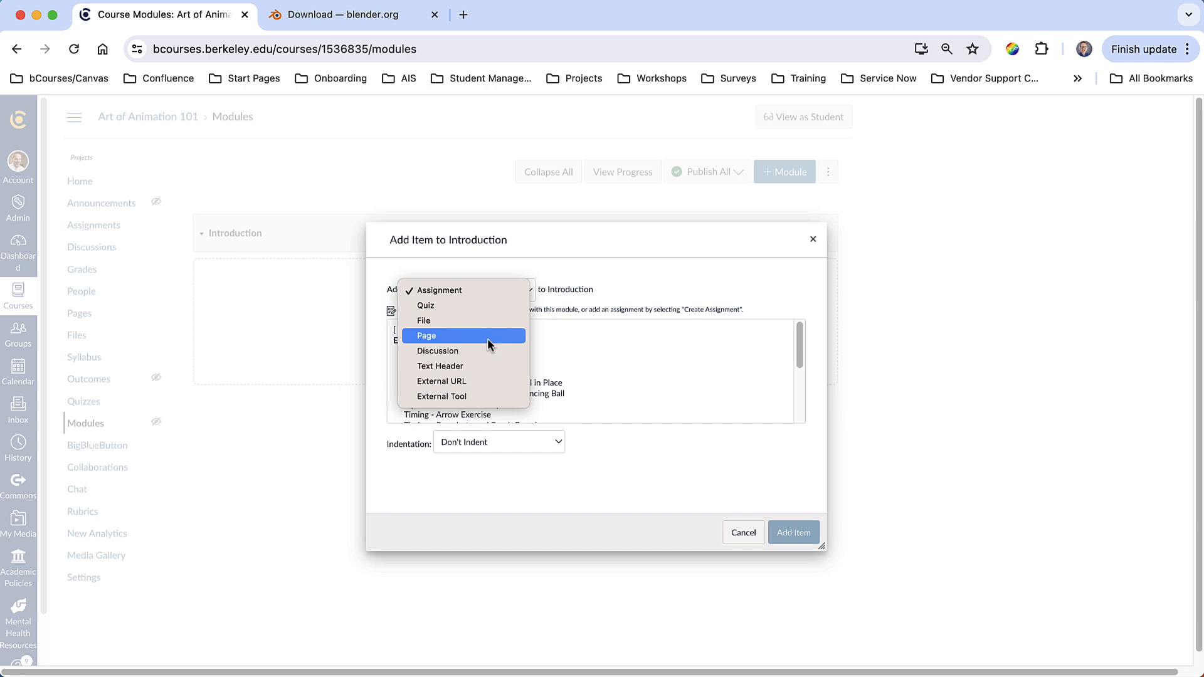
left_click(453, 333)
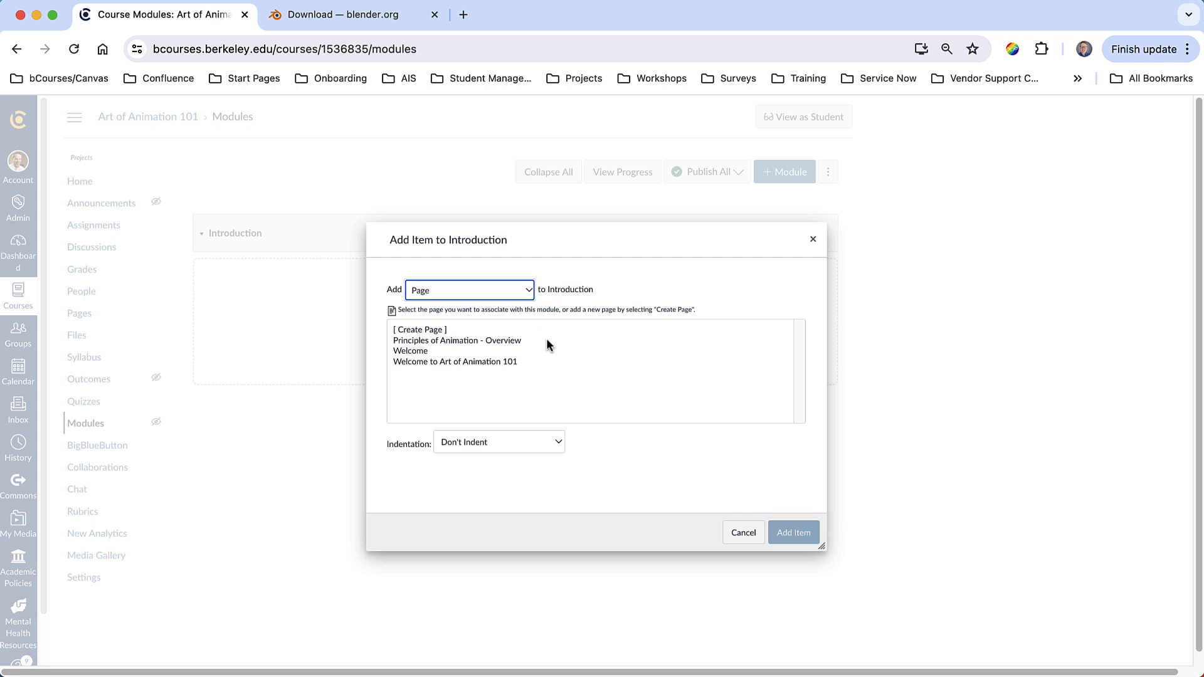
left_click(467, 361)
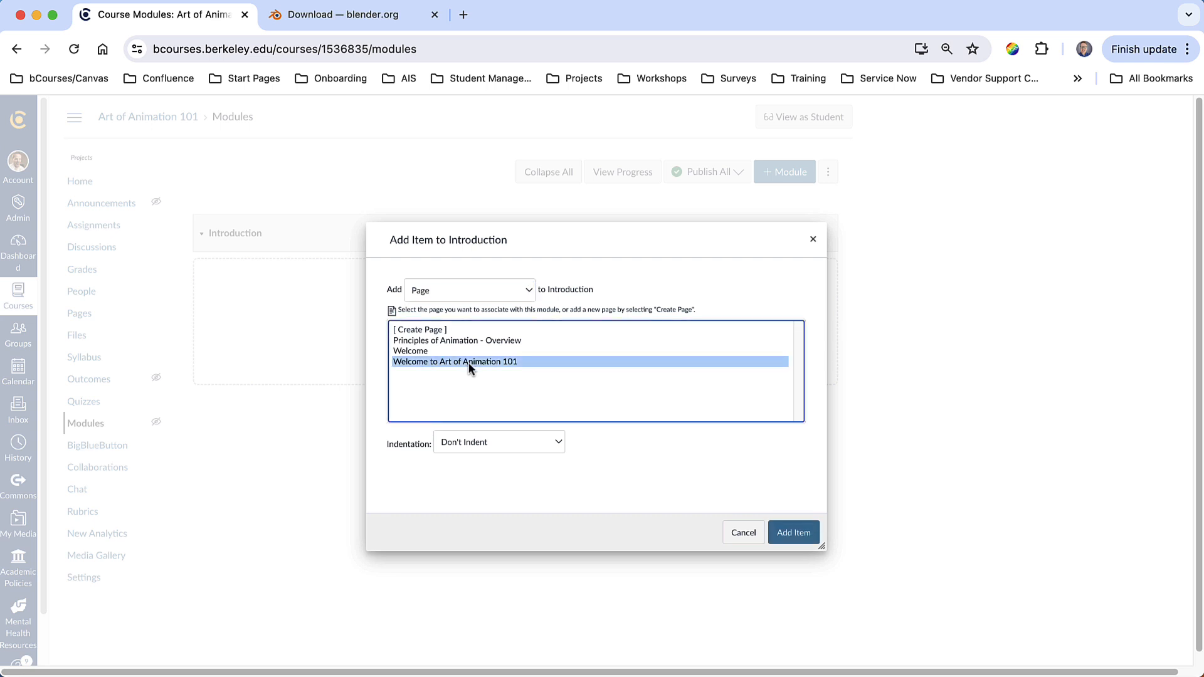
left_click(793, 533)
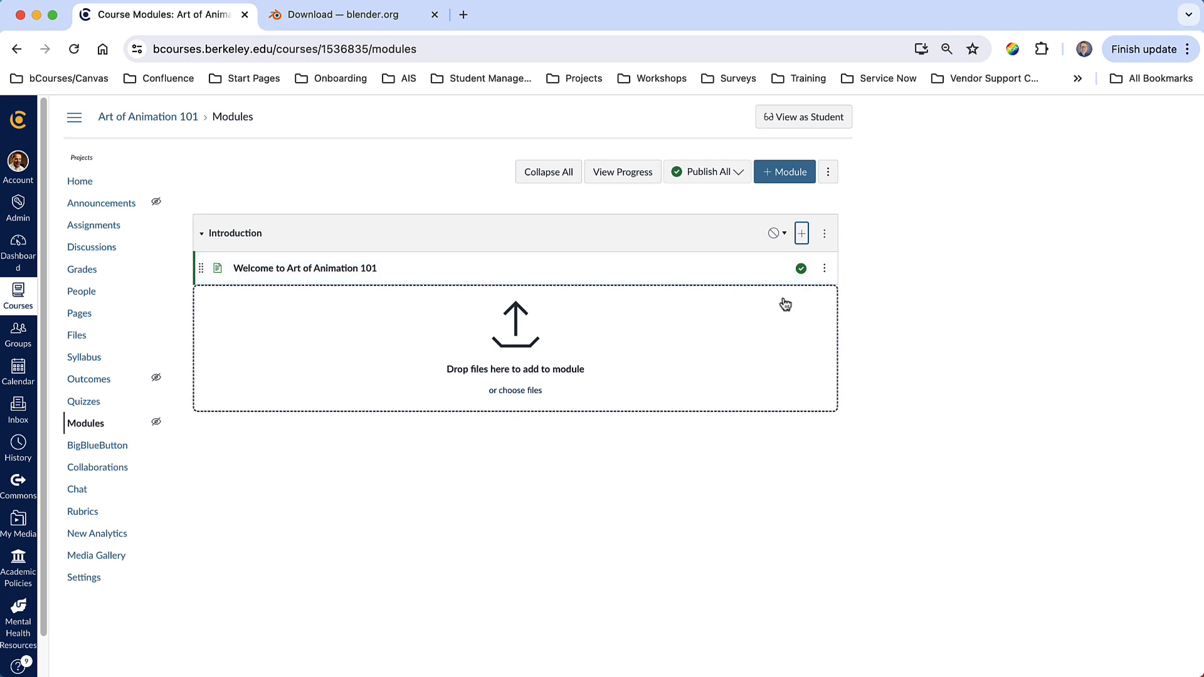
- Edit the welcome item's title to "Welcome to Art of Animation" by removing the trailing 101
left_click(825, 269)
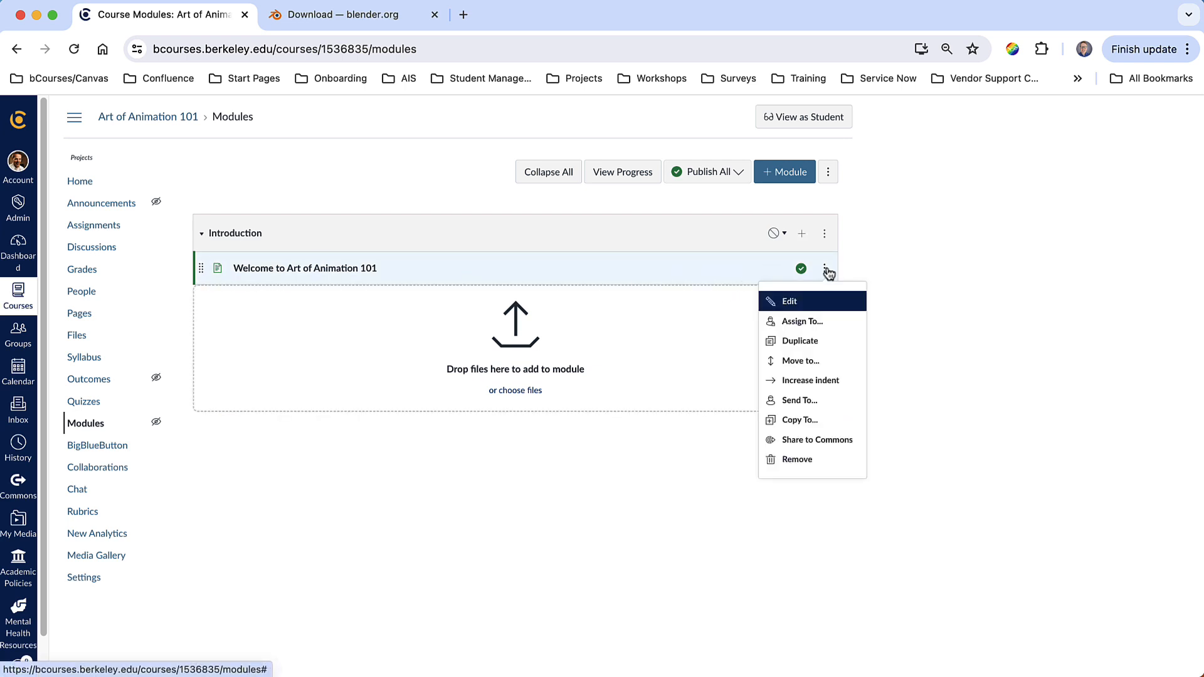
left_click(814, 301)
left_click(649, 368)
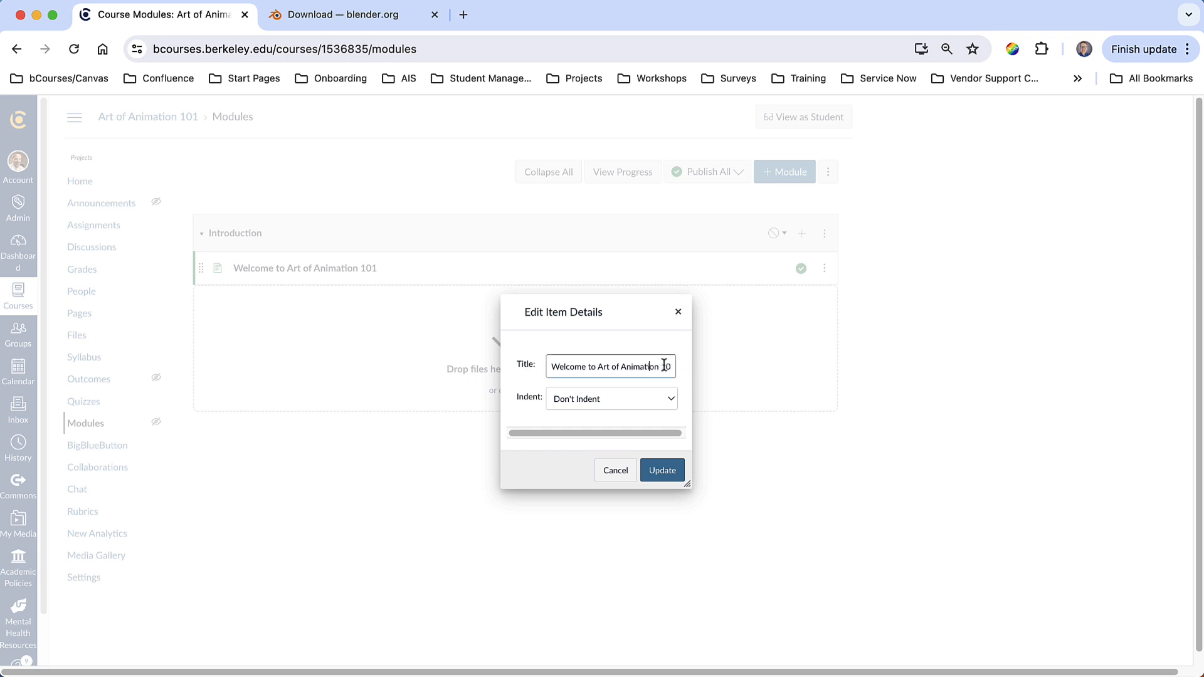
double_click(664, 366)
key("BackSpace")
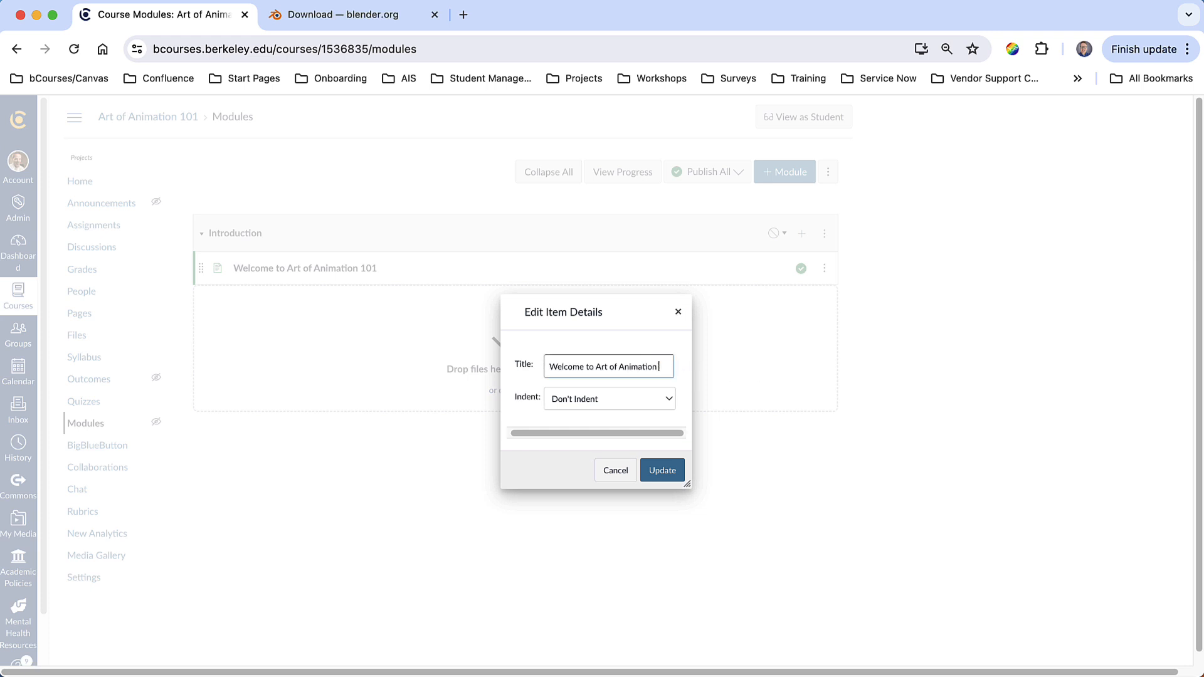
left_click(662, 470)
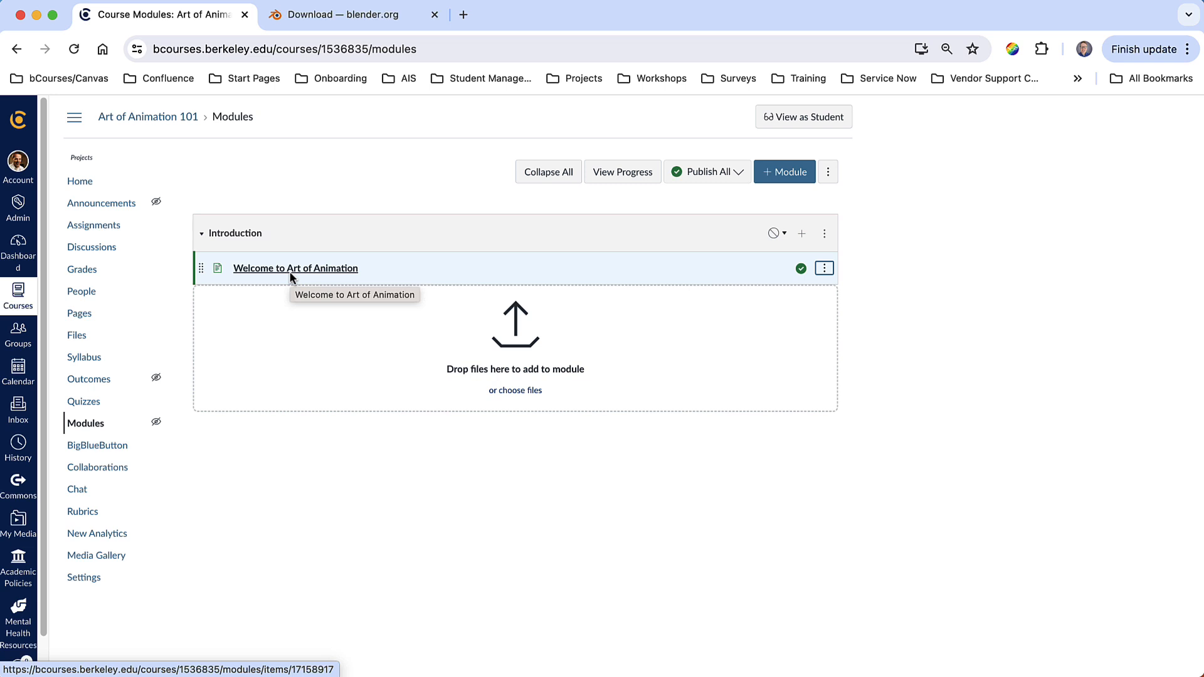
- Add the page "Principles of Animation - Overview" to the Introduction module
left_click(801, 236)
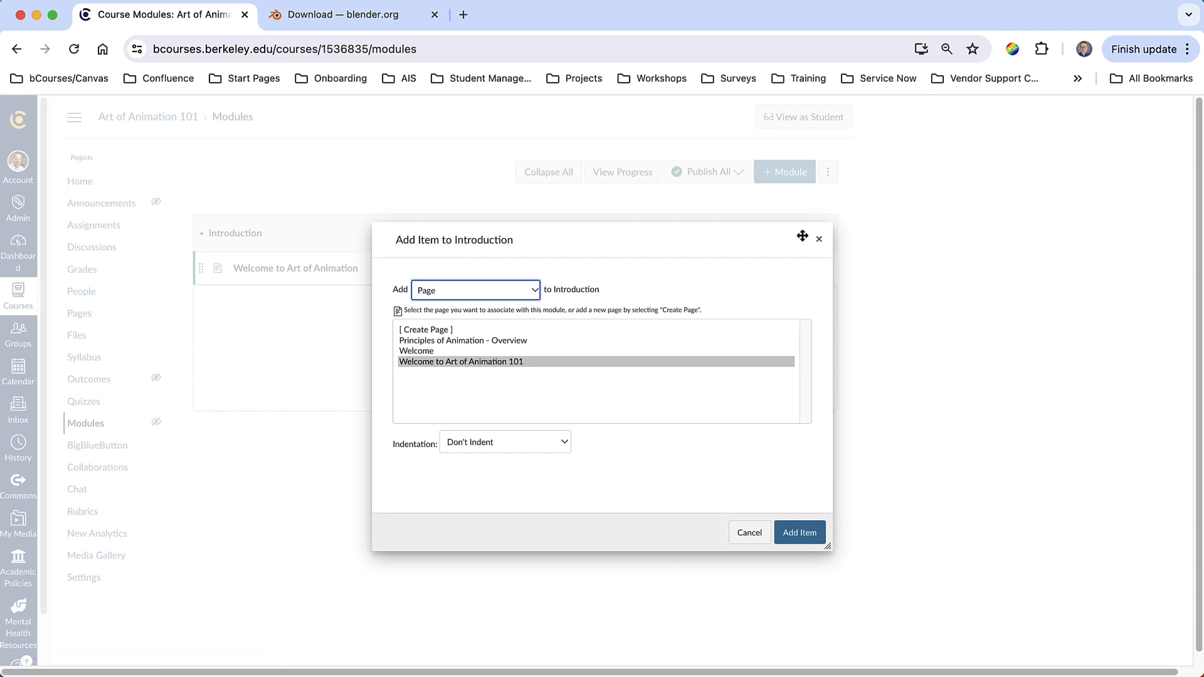
left_click(450, 339)
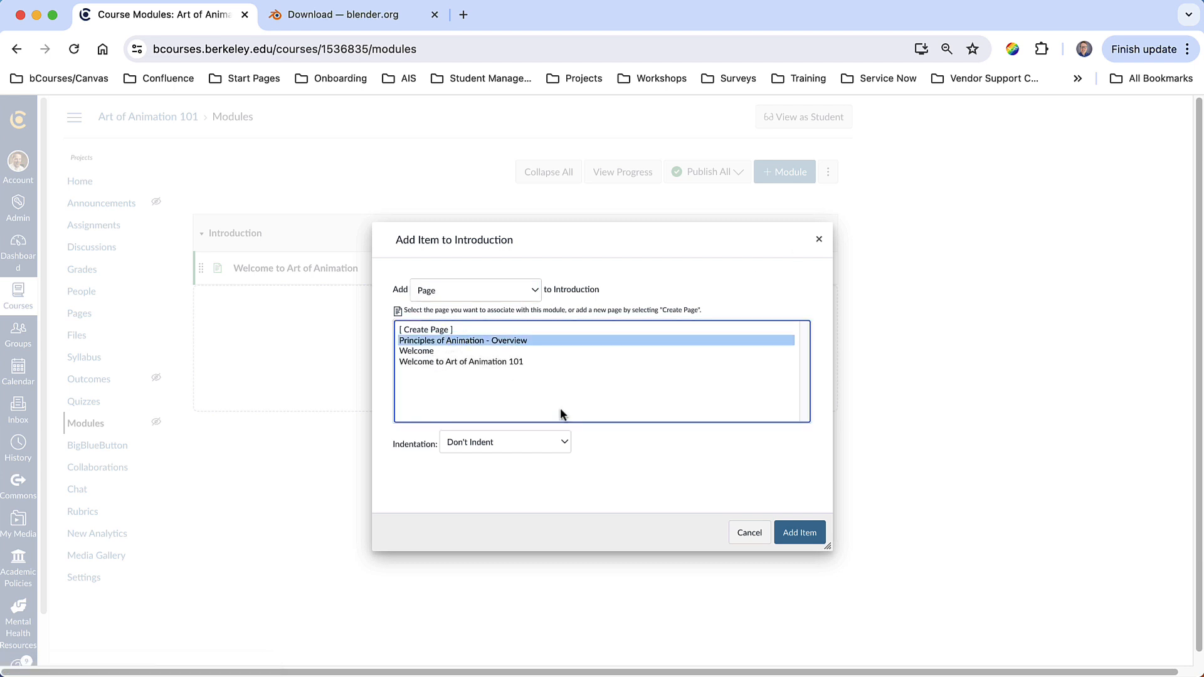
left_click(799, 533)
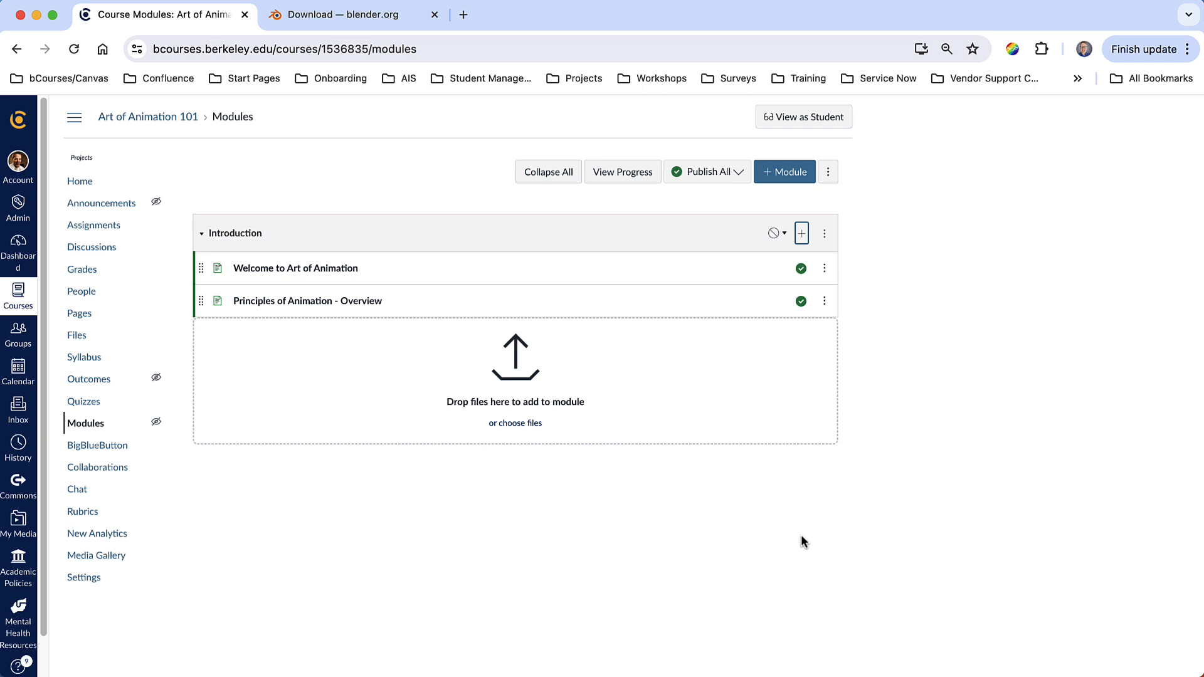
- Start adding a new External URL item to the Introduction module
left_click(801, 234)
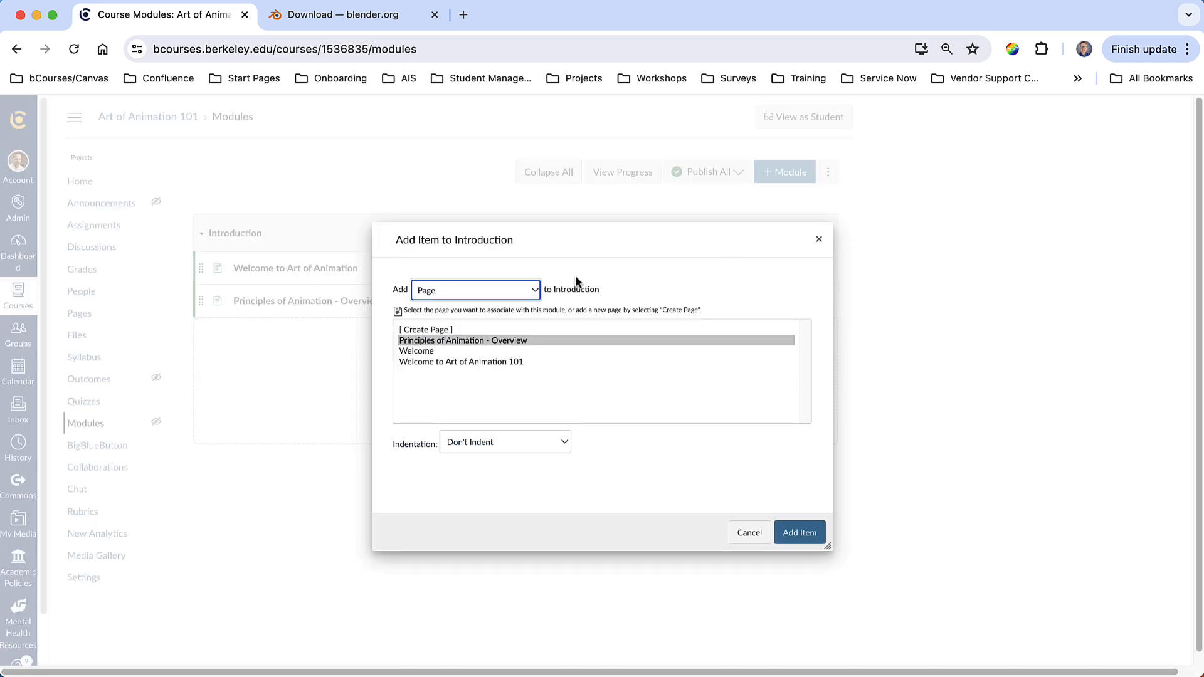
left_click(497, 297)
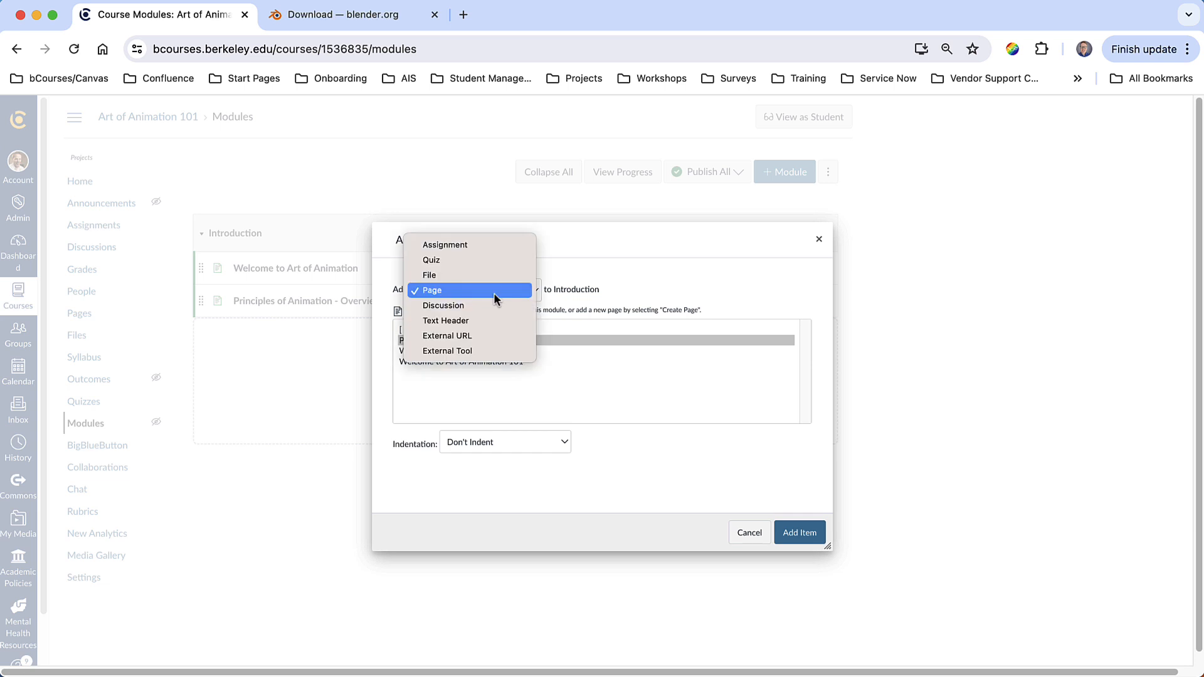
left_click(495, 335)
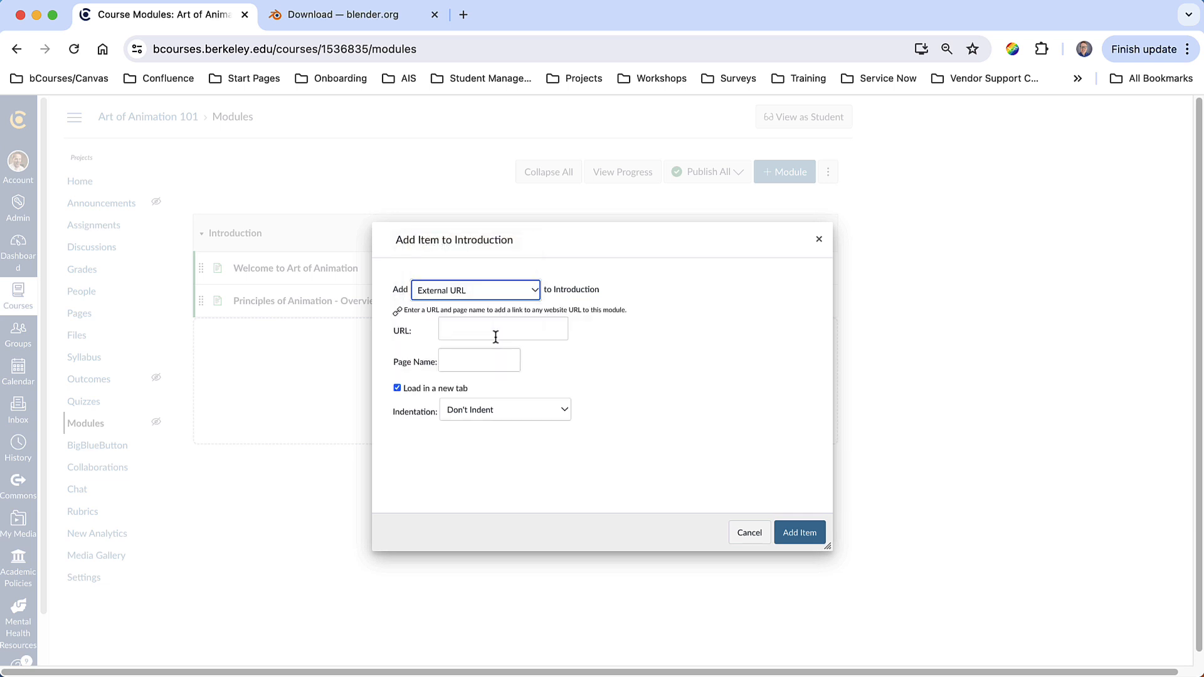
- Copy the Blender download page address from the Blender browser tab
left_click(308, 14)
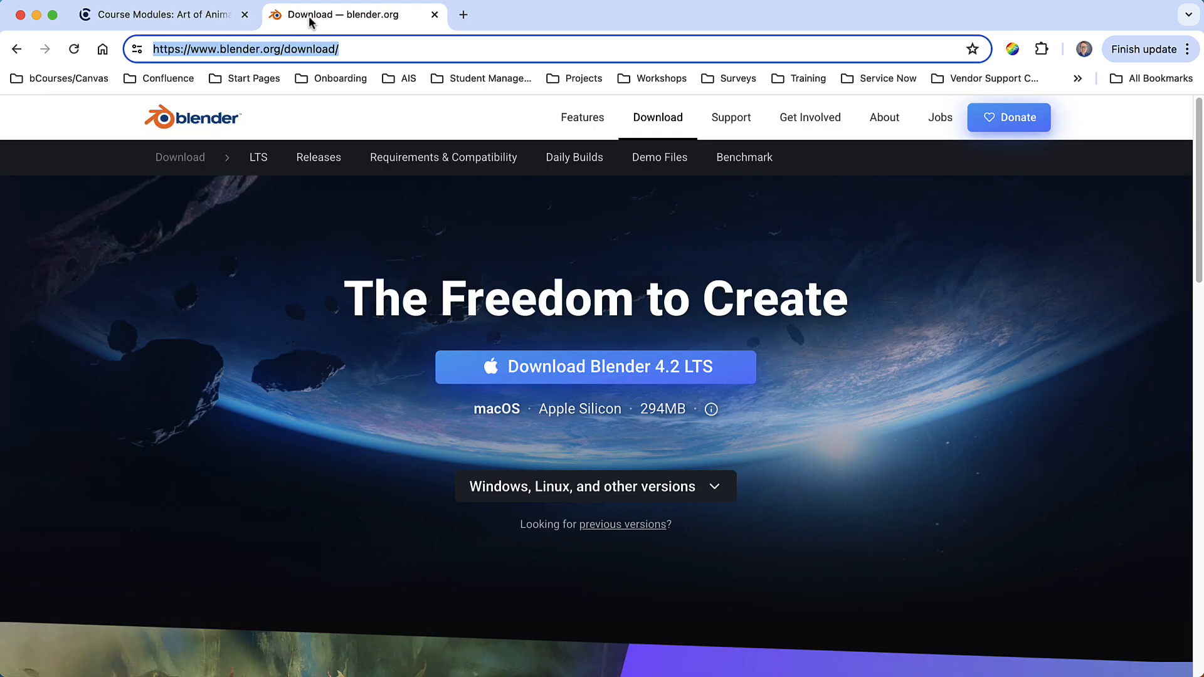
left_click(366, 51)
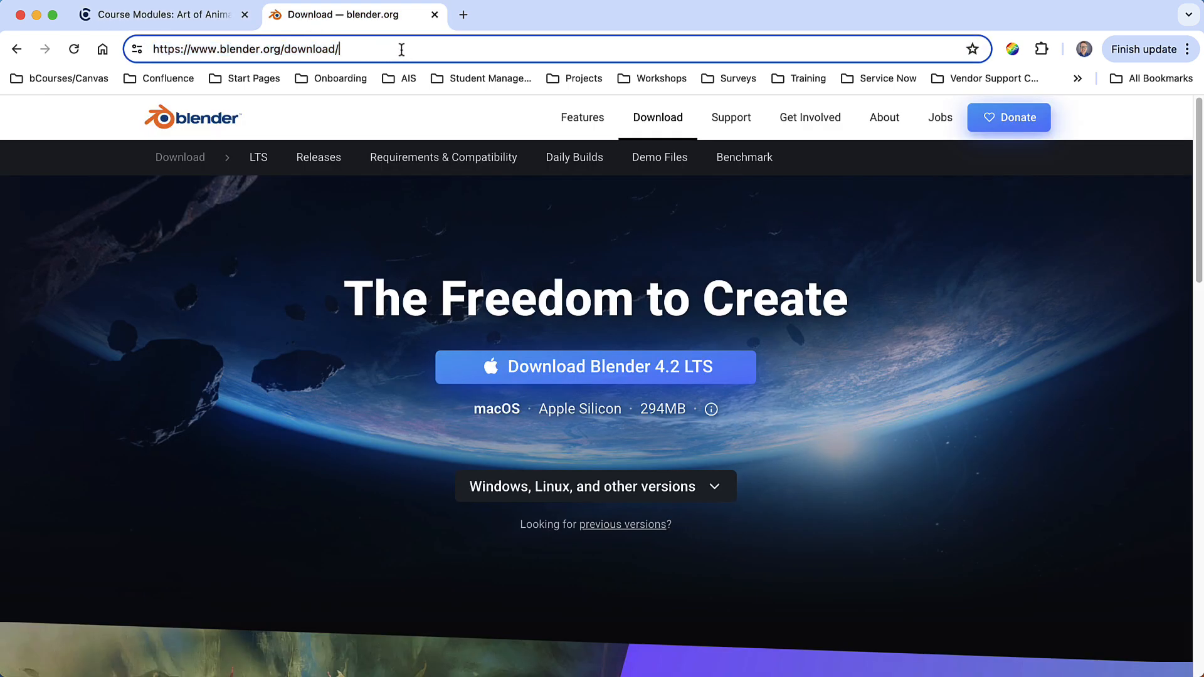
left_click_drag(401, 50, 125, 48)
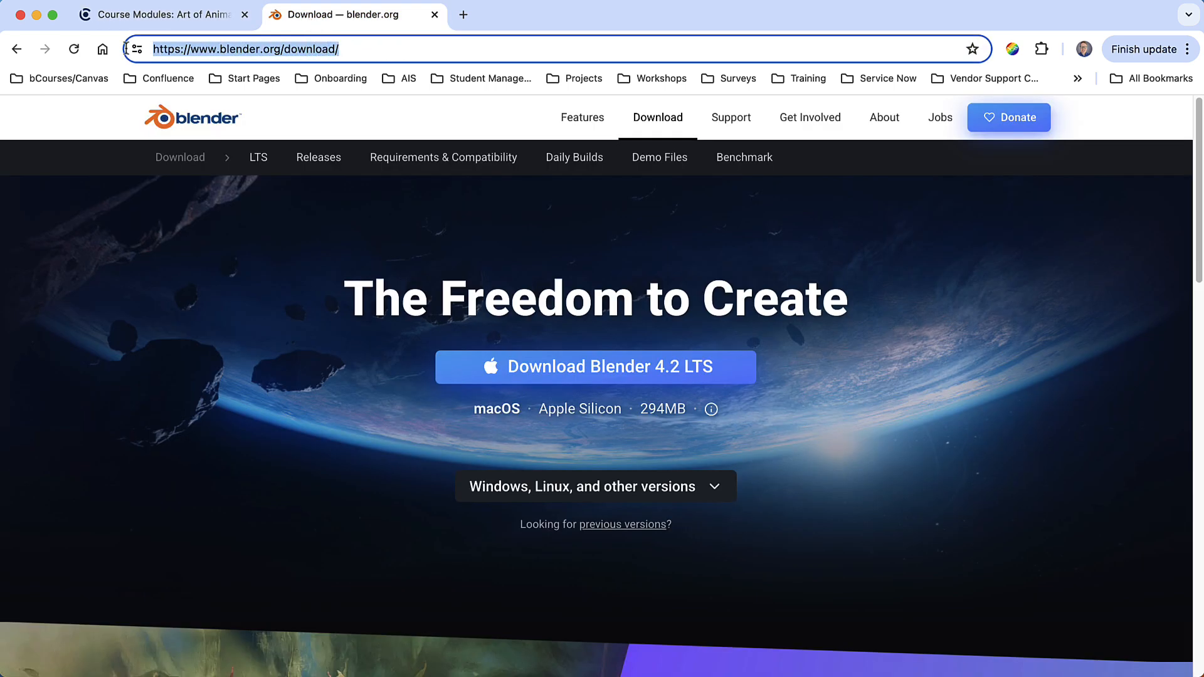
right_click(223, 51)
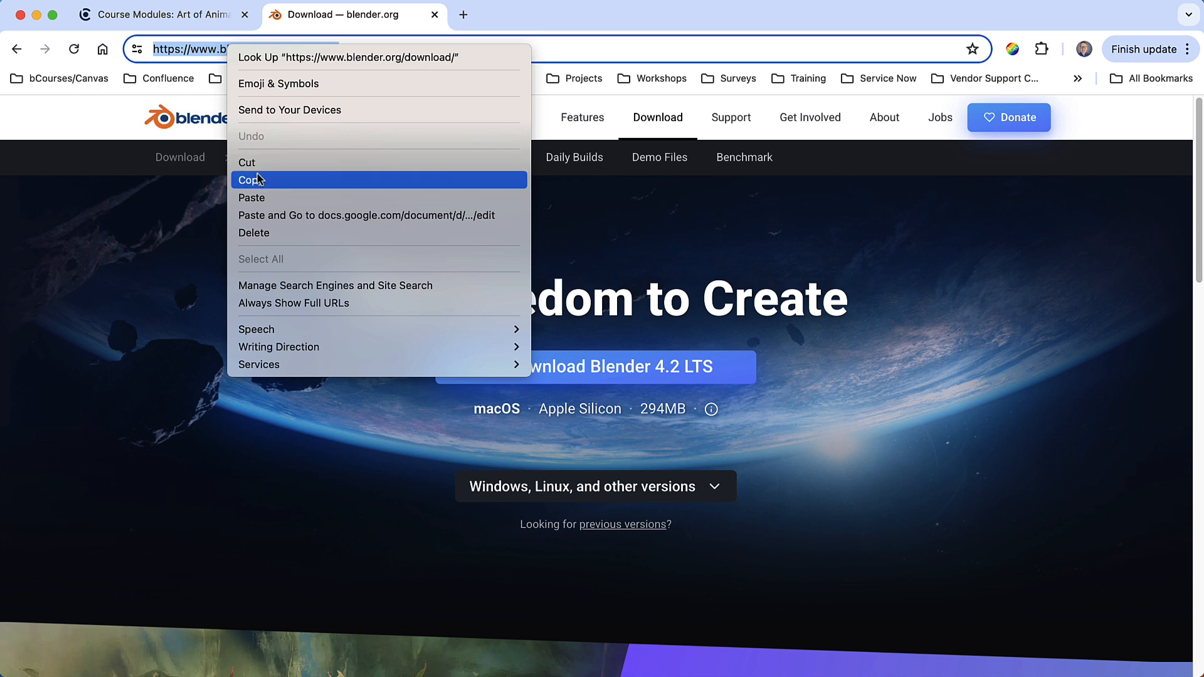
left_click(291, 181)
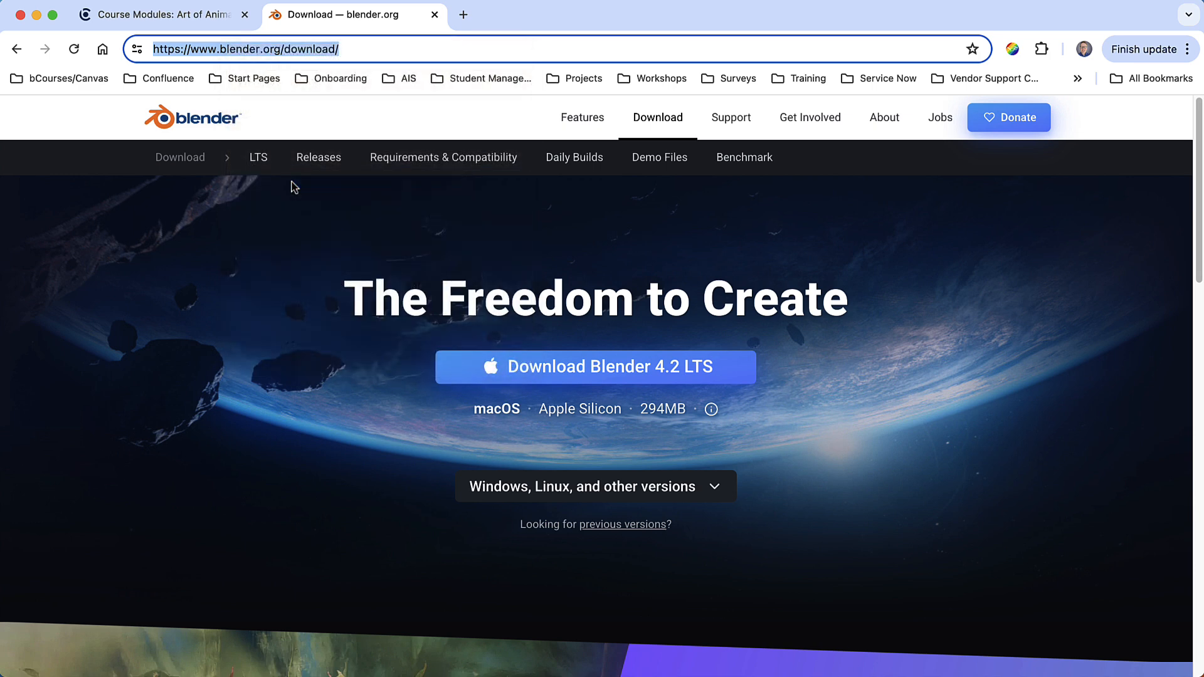
- Paste the Blender download address as the URL, name the link "Download Blender Here", and add the item
left_click(151, 21)
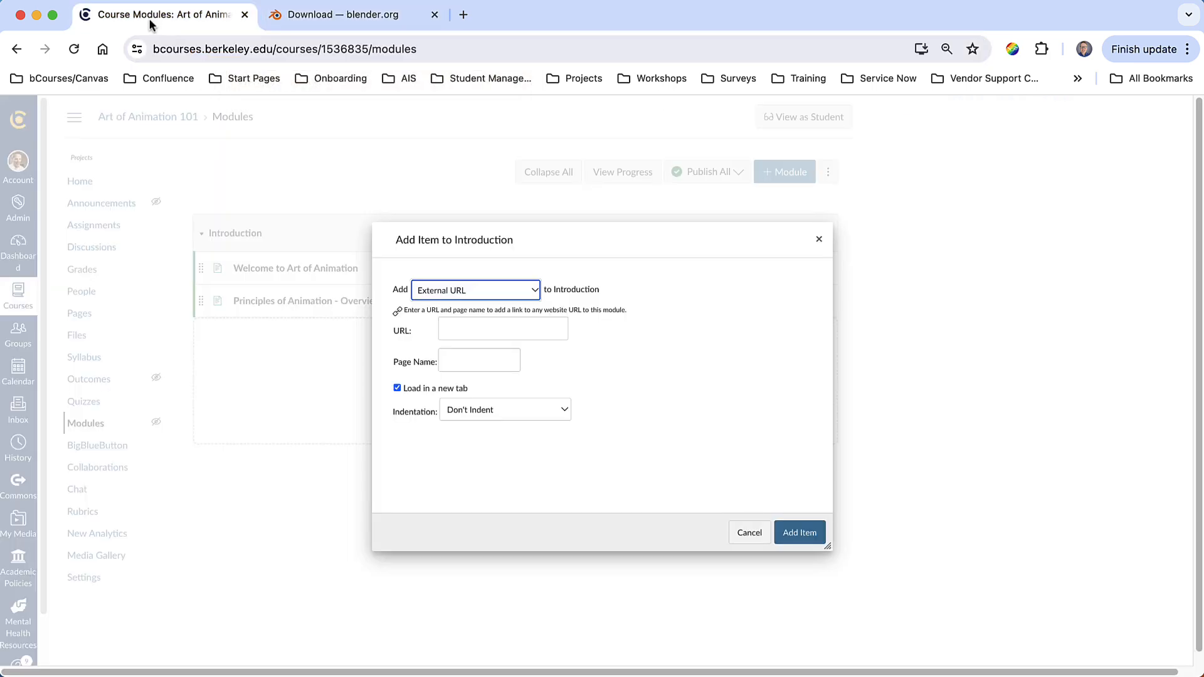
left_click(478, 333)
right_click(469, 331)
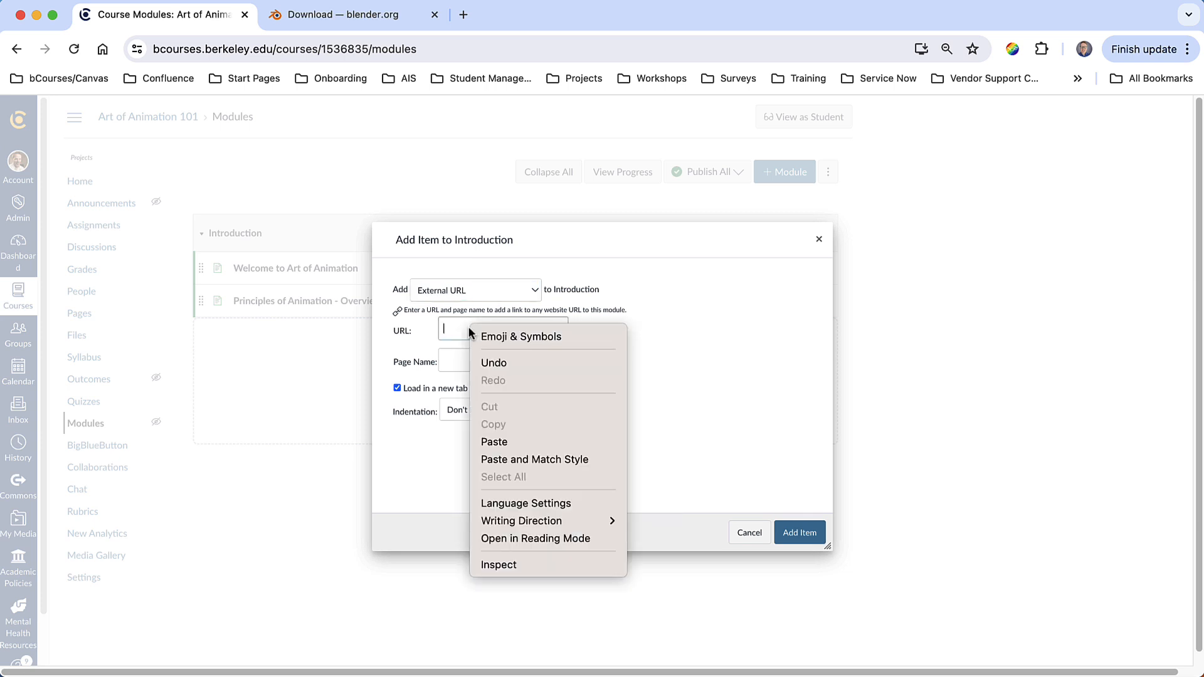
left_click(550, 441)
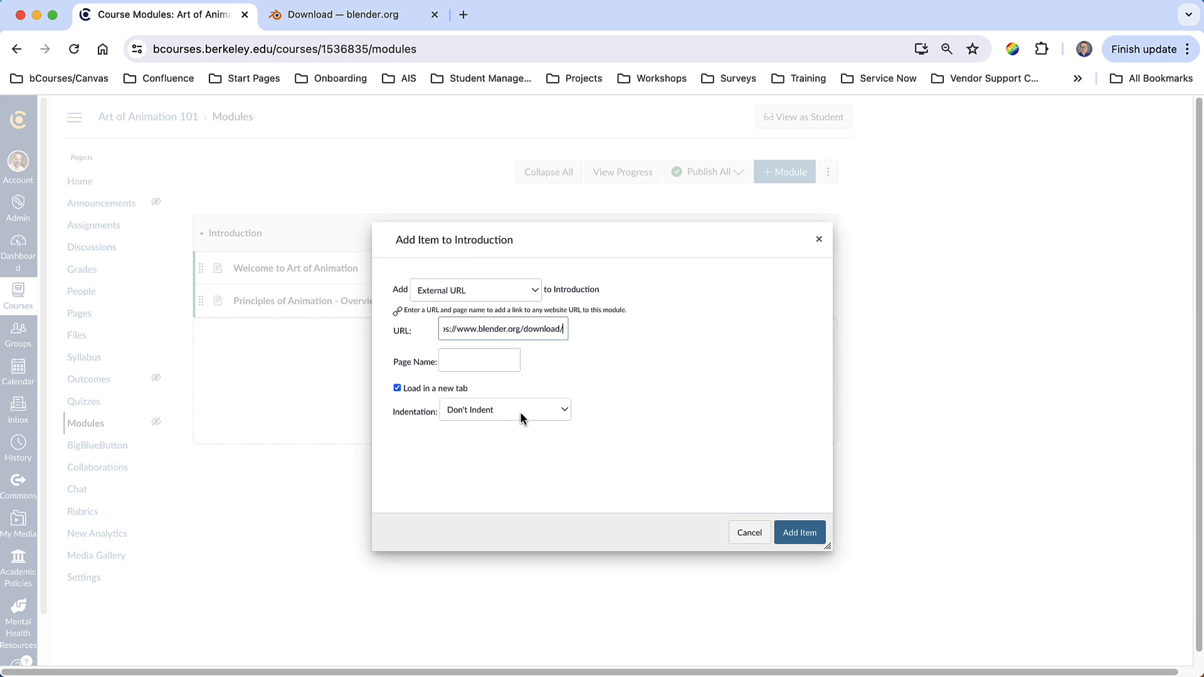
left_click(472, 364)
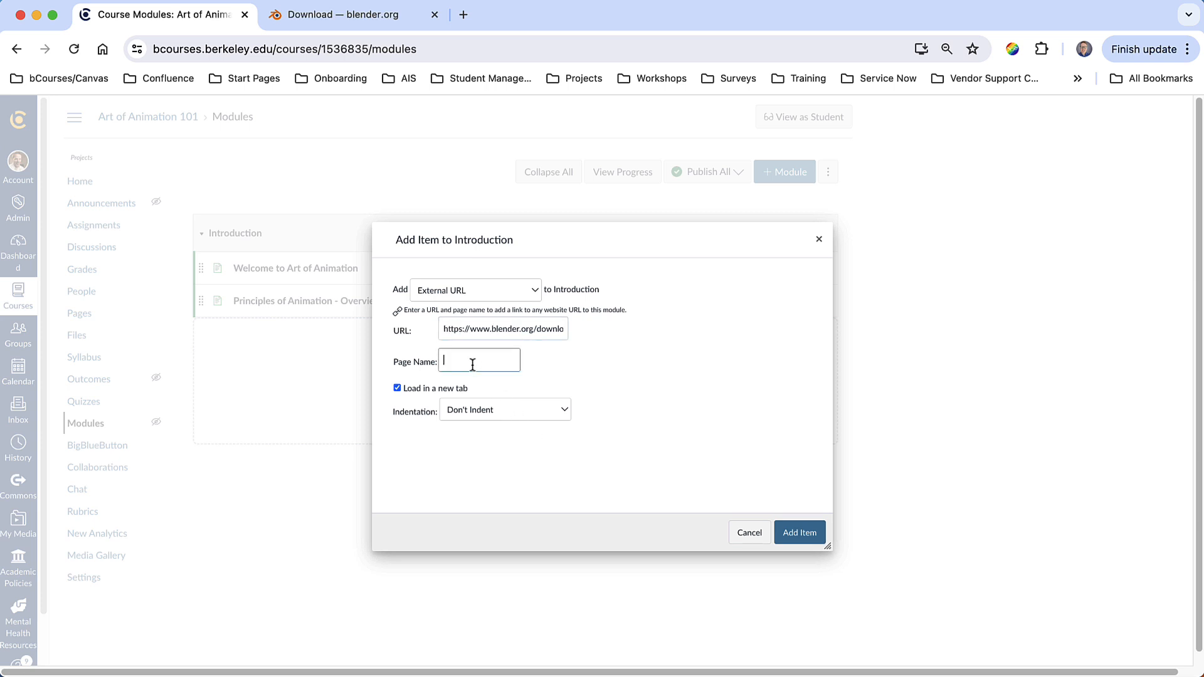
type("Download Blender")
type(" Here")
left_click(798, 534)
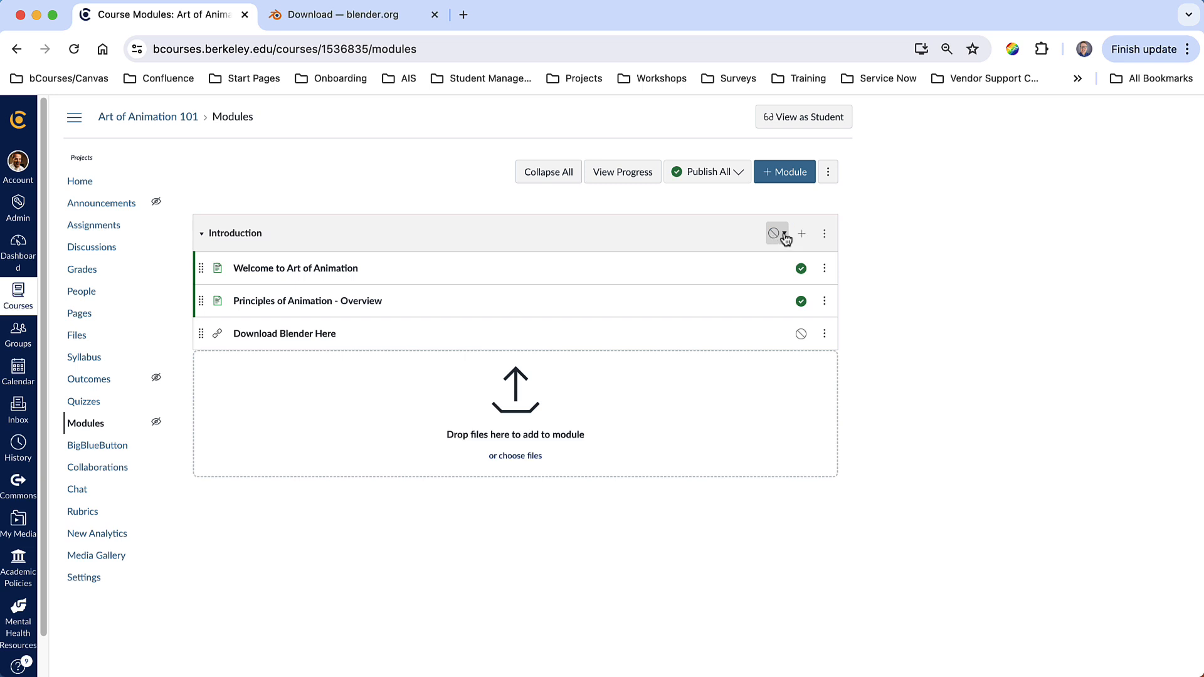
- Publish the Introduction module together with all of its items
left_click(776, 238)
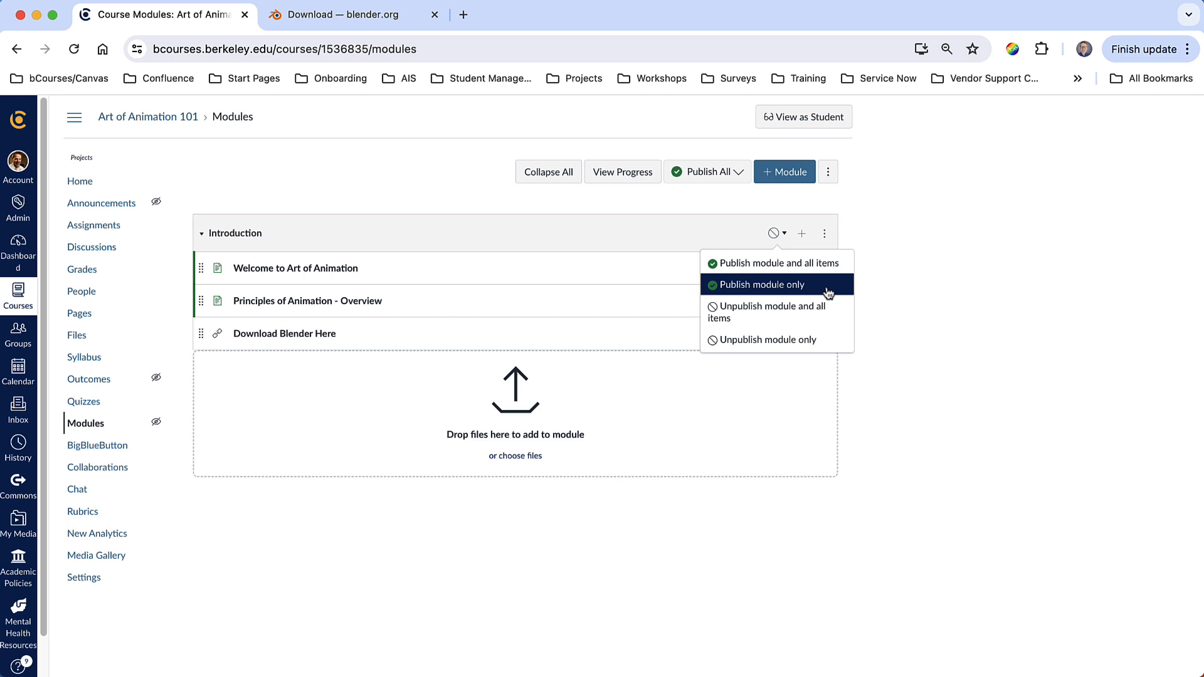
left_click(811, 269)
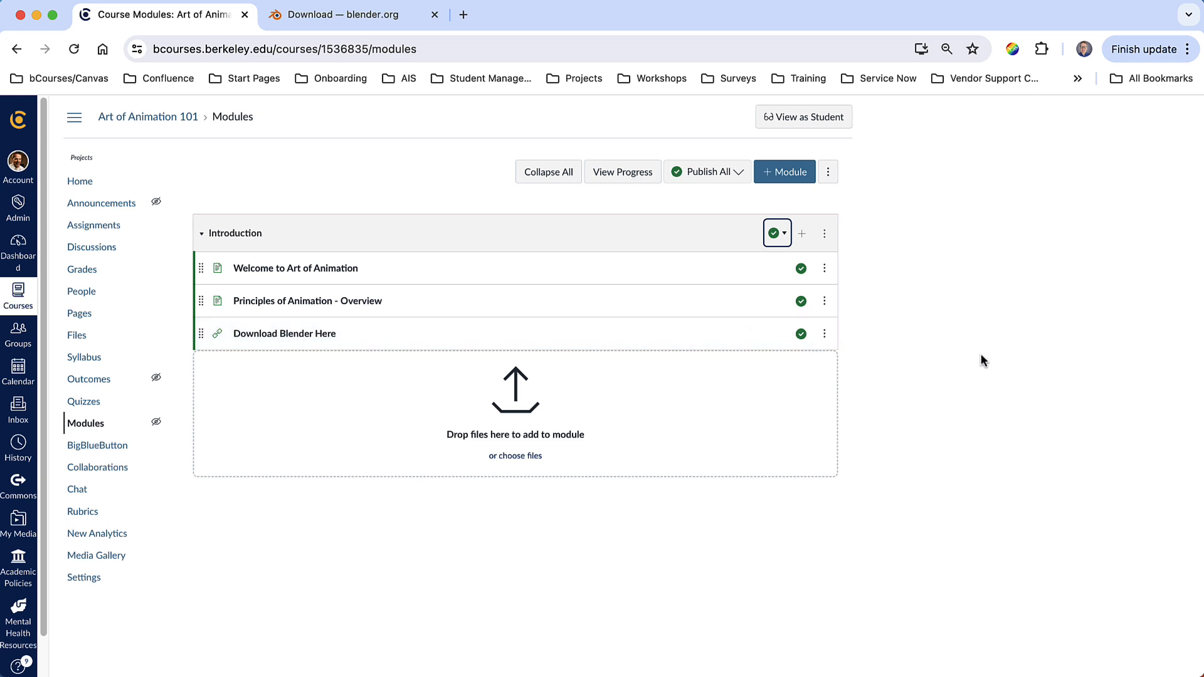
- Create a new module named Unit 1
left_click(786, 179)
left_click(992, 192)
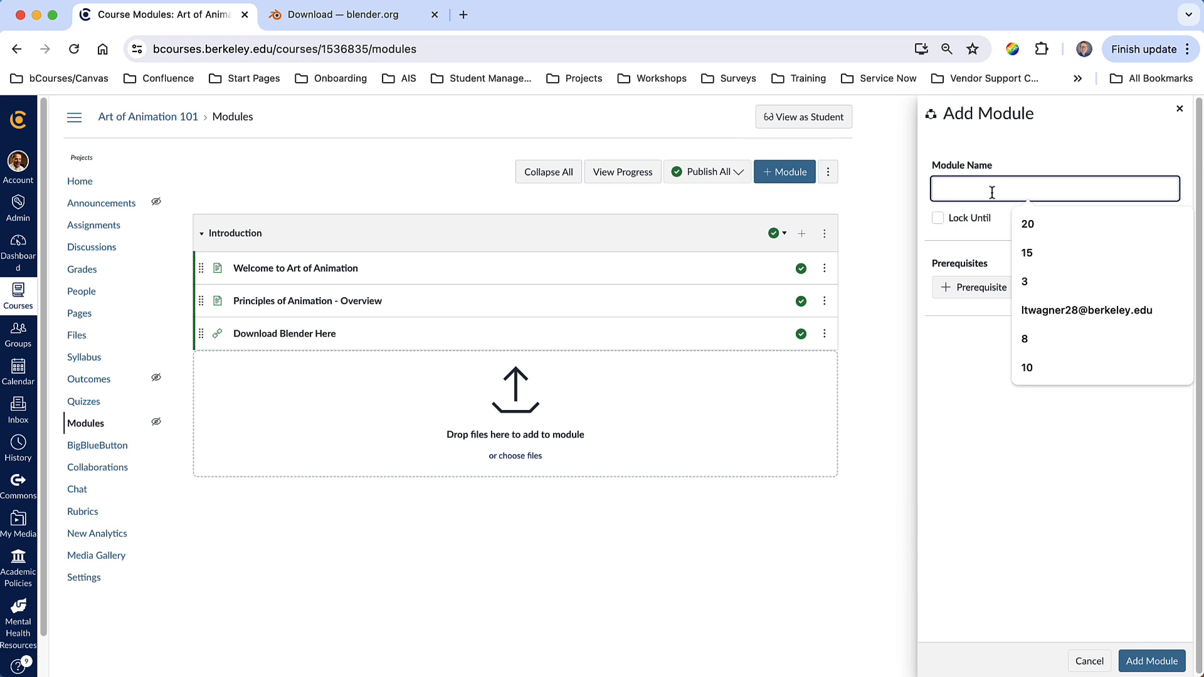
type("Unit 1")
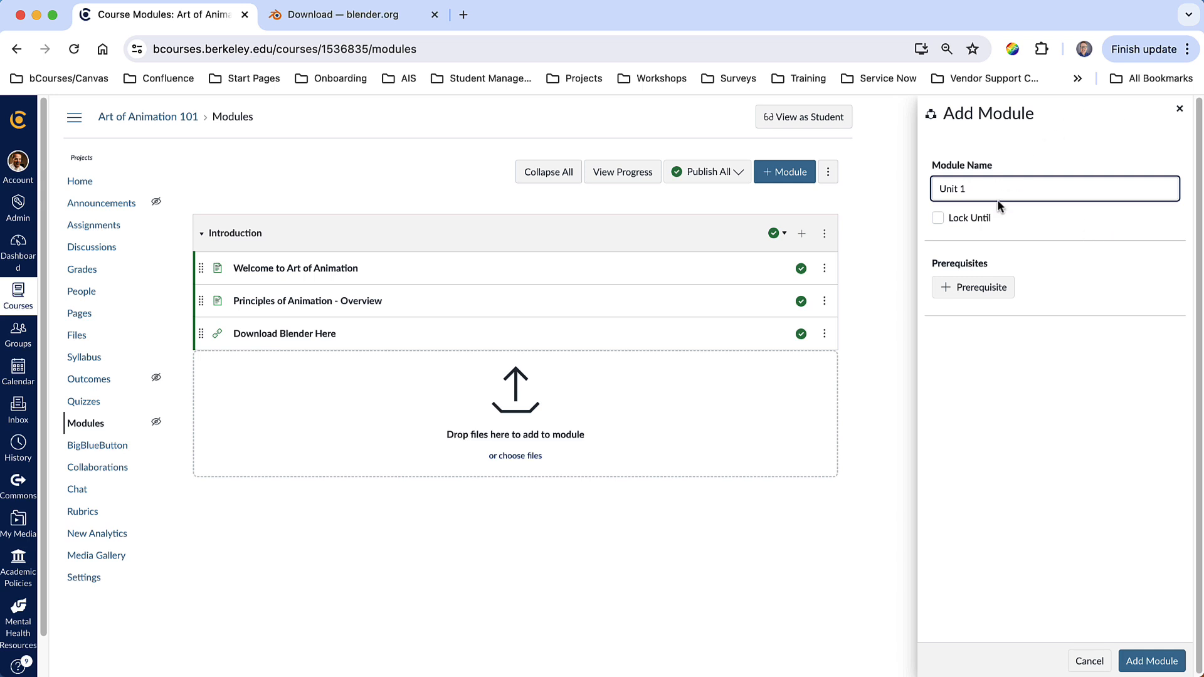
left_click(1136, 659)
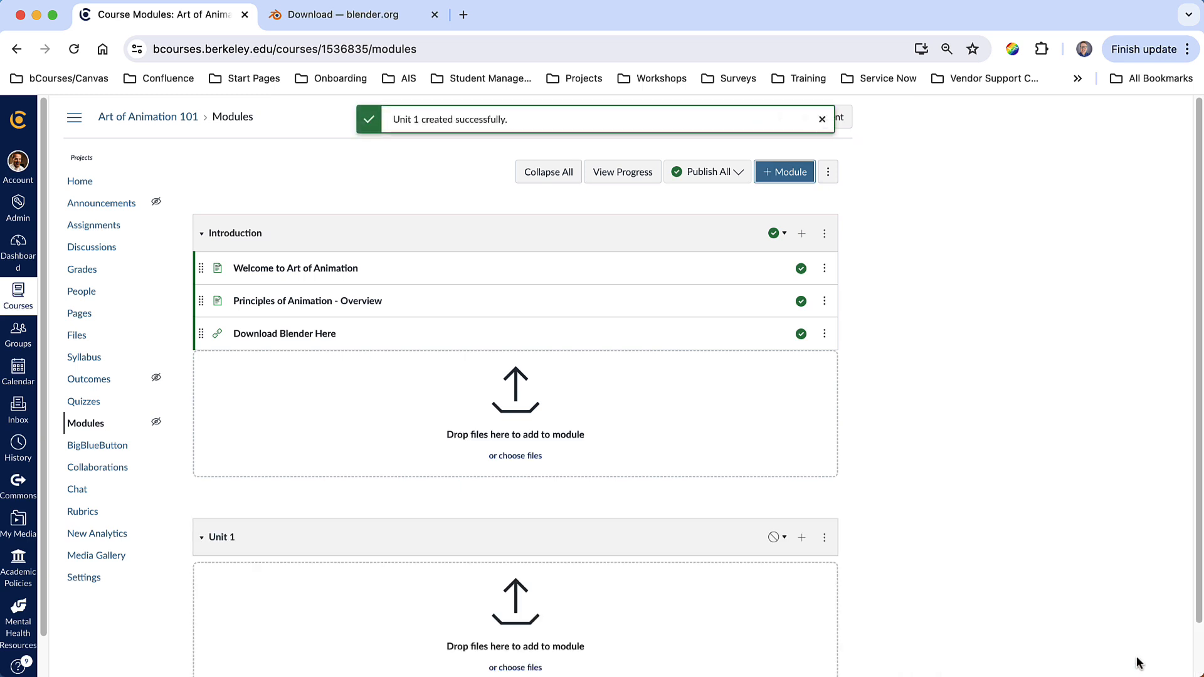
- Add the Timing - Arrow Exercise assignment as an item in the Unit 1 module
scroll(734, 489, "down", 2)
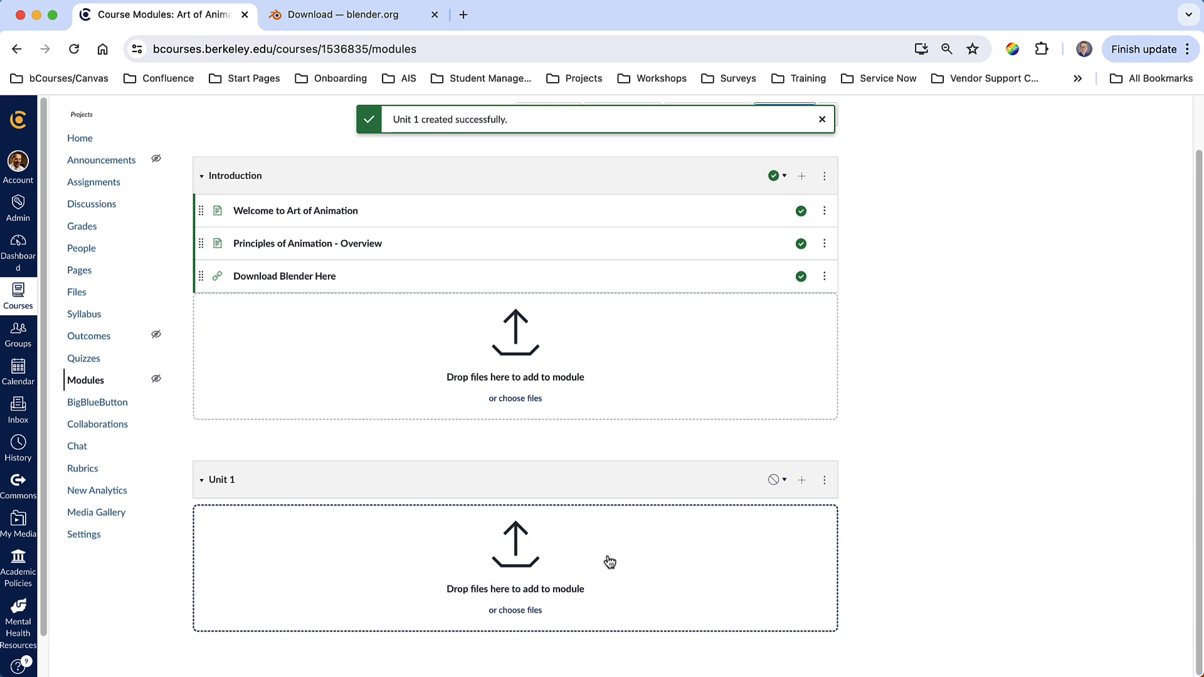
left_click(802, 480)
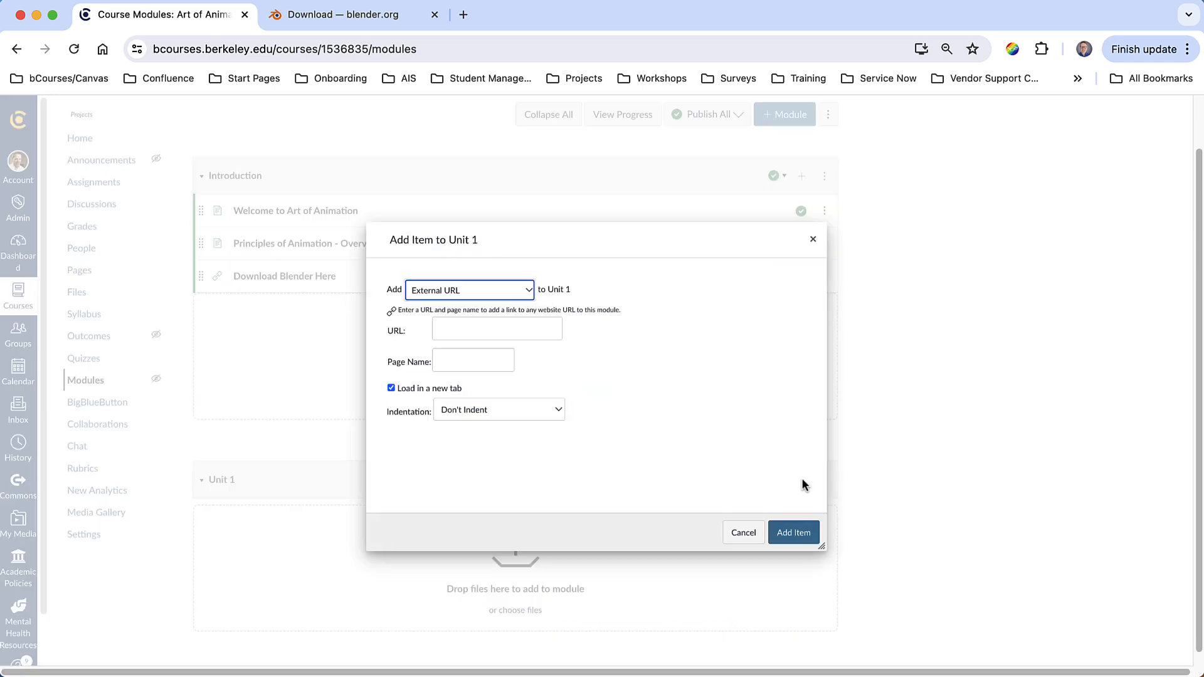
left_click(479, 288)
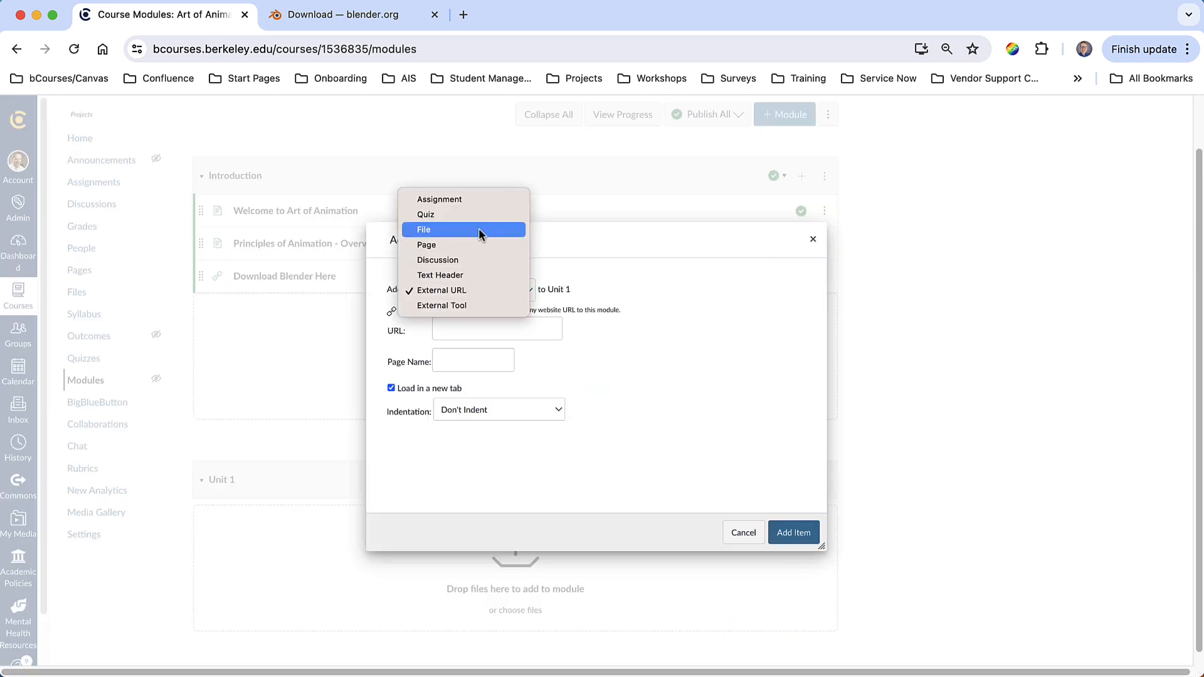
left_click(472, 201)
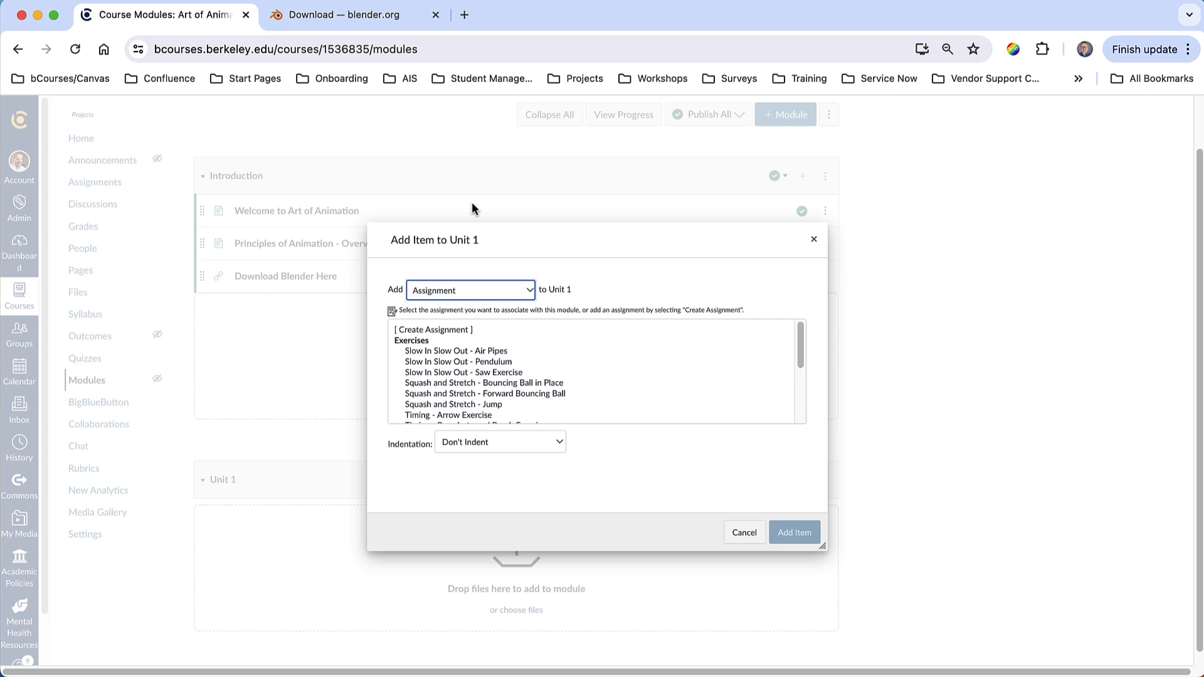
scroll(590, 358, "down", 3)
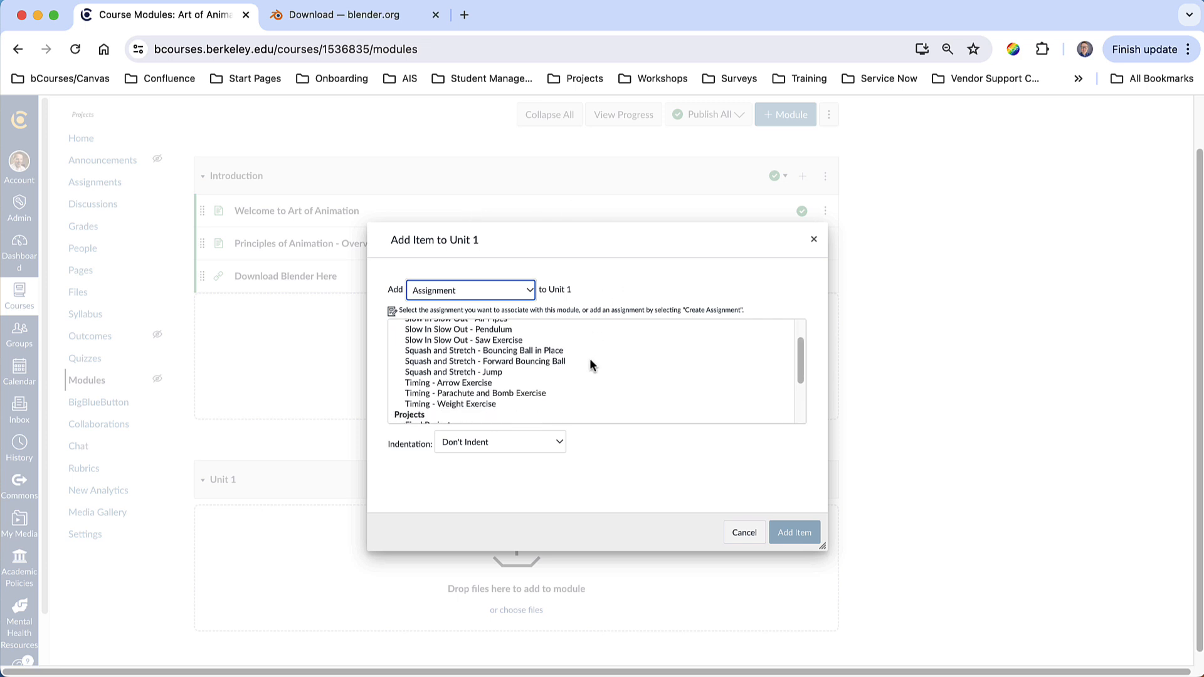
left_click(513, 348)
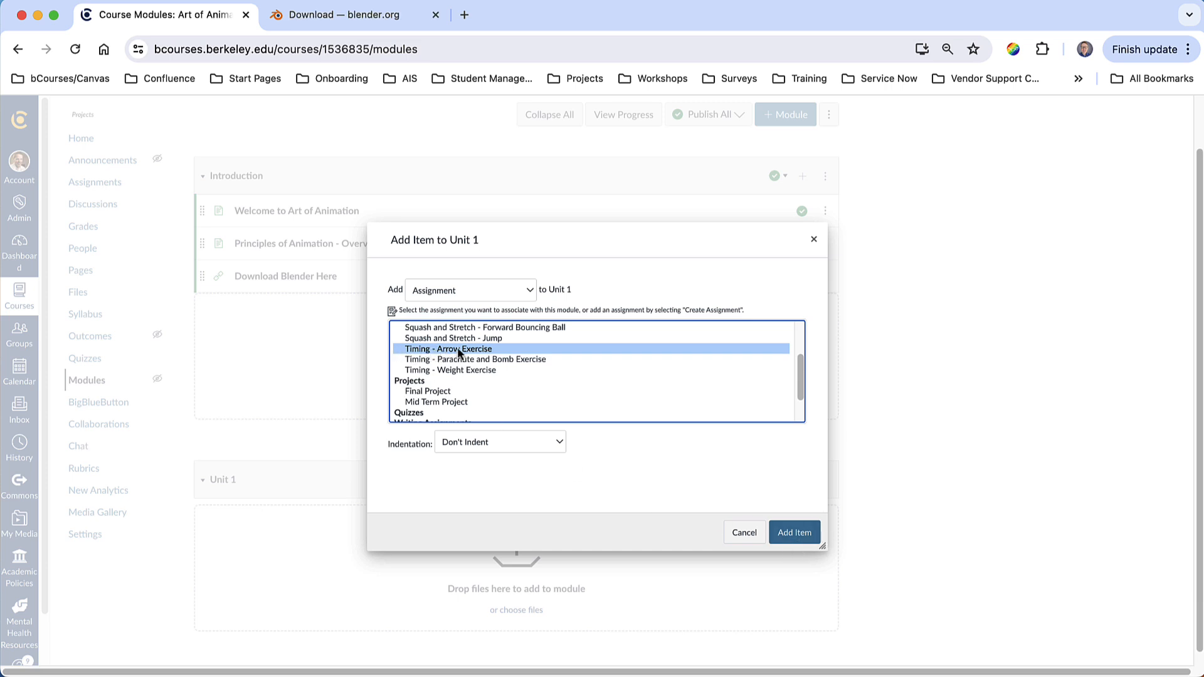
left_click(794, 531)
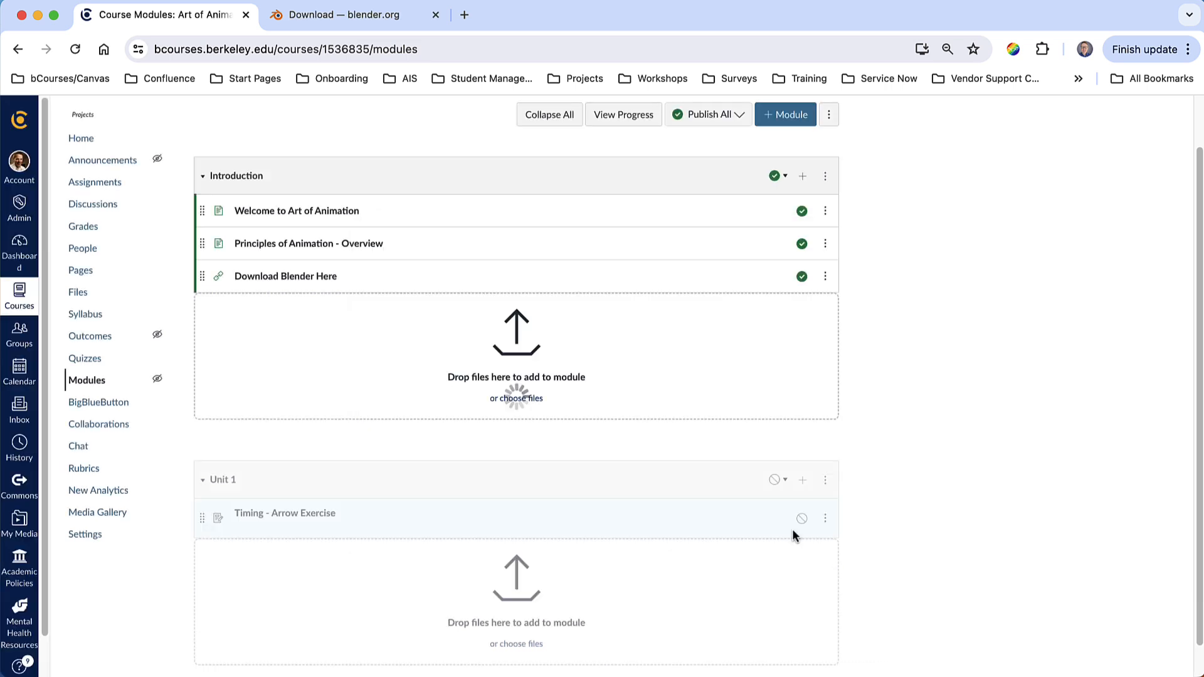
- Add the Timing - Weight Exercise assignment to the Unit 1 module
scroll(752, 502, "down", 1)
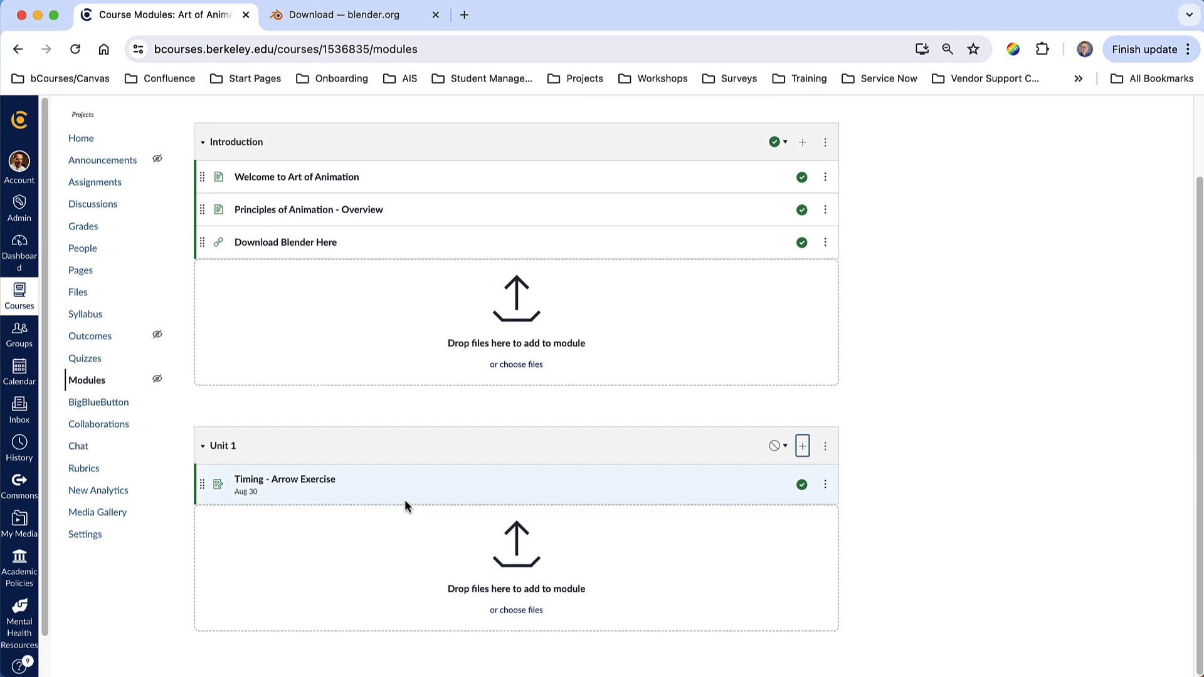
left_click(803, 446)
left_click(503, 368)
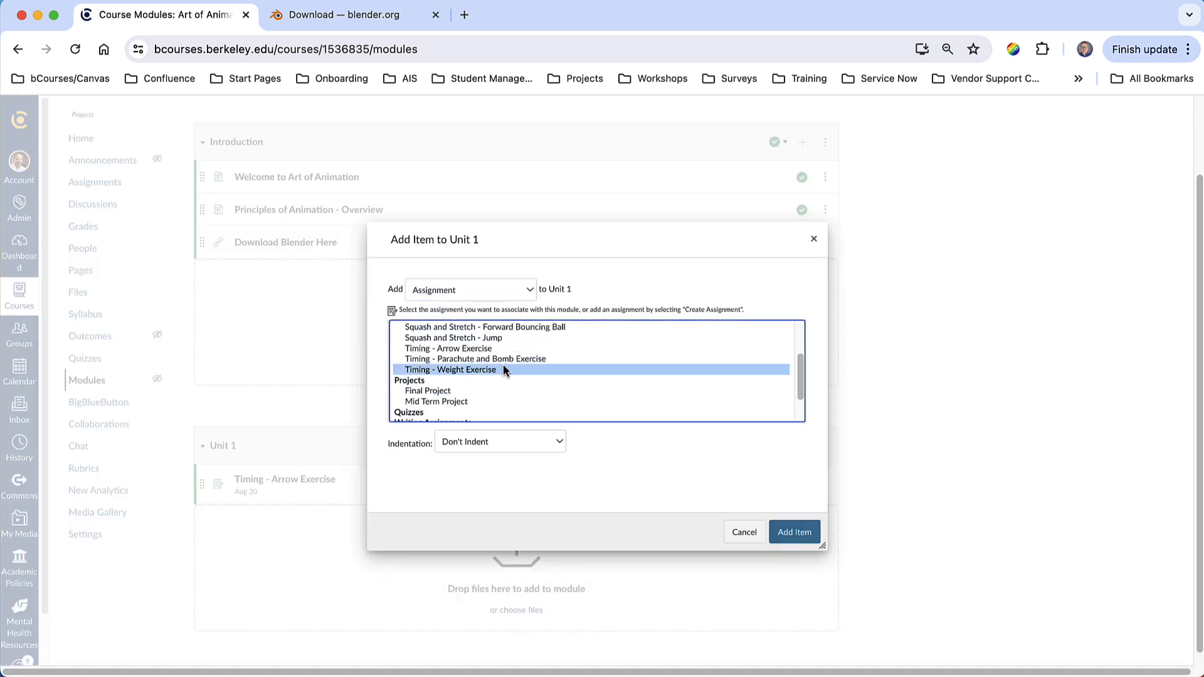
left_click(792, 532)
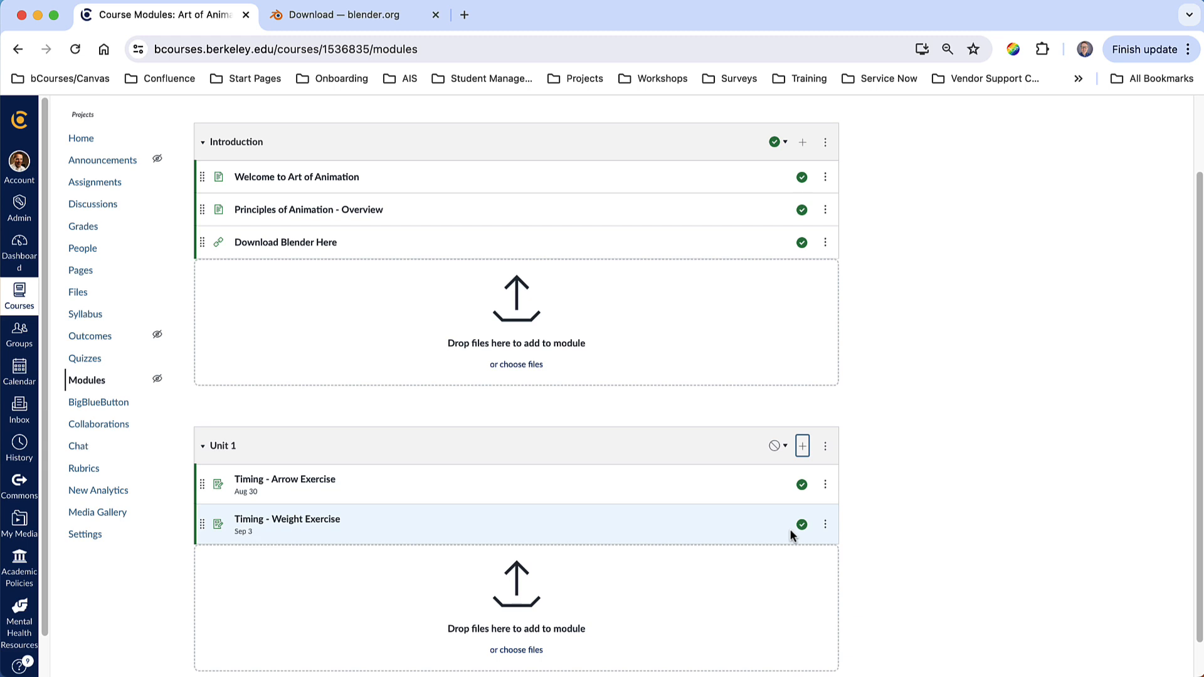
- Add the Timing - Parachute and Bomb Exercise assignment to the Unit 1 module
left_click(802, 447)
left_click(617, 360)
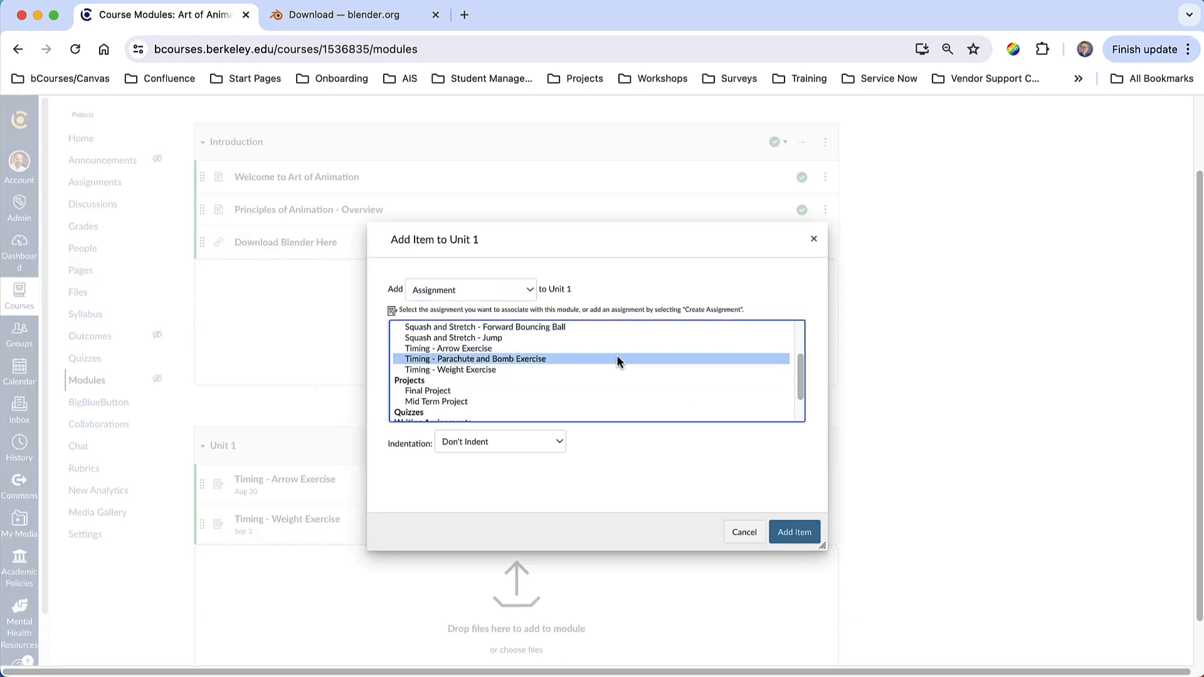
left_click(793, 532)
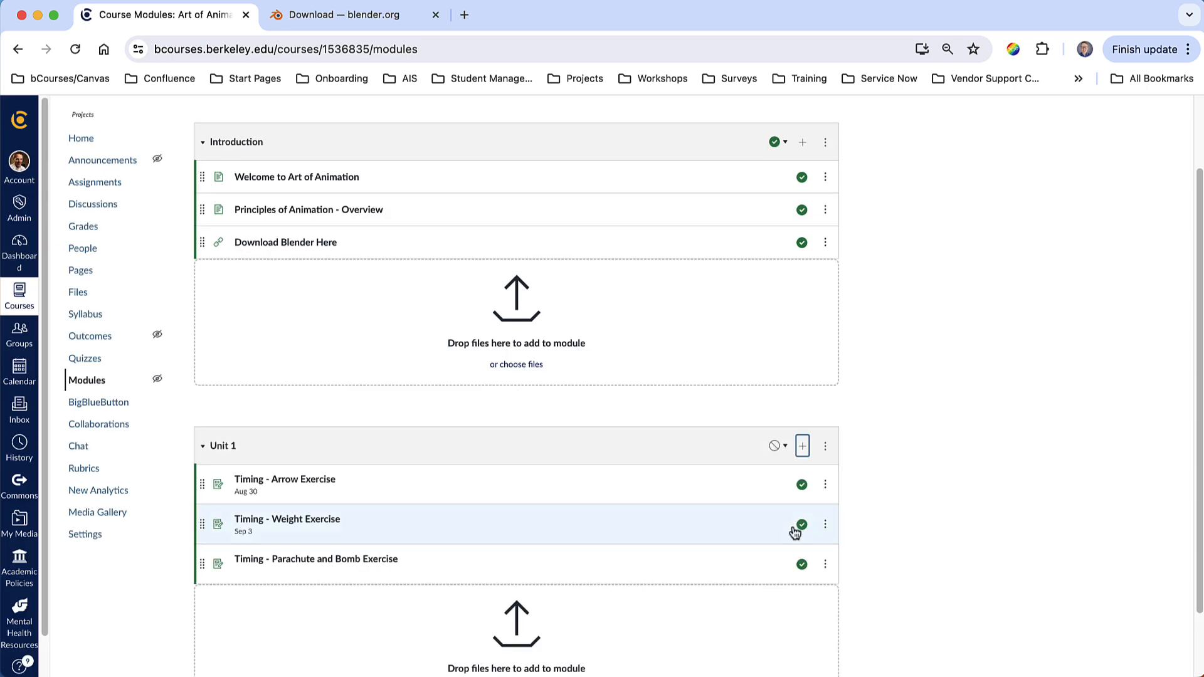
- Add the Timing Quiz as a quiz item in the Unit 1 module
scroll(719, 545, "down", 2)
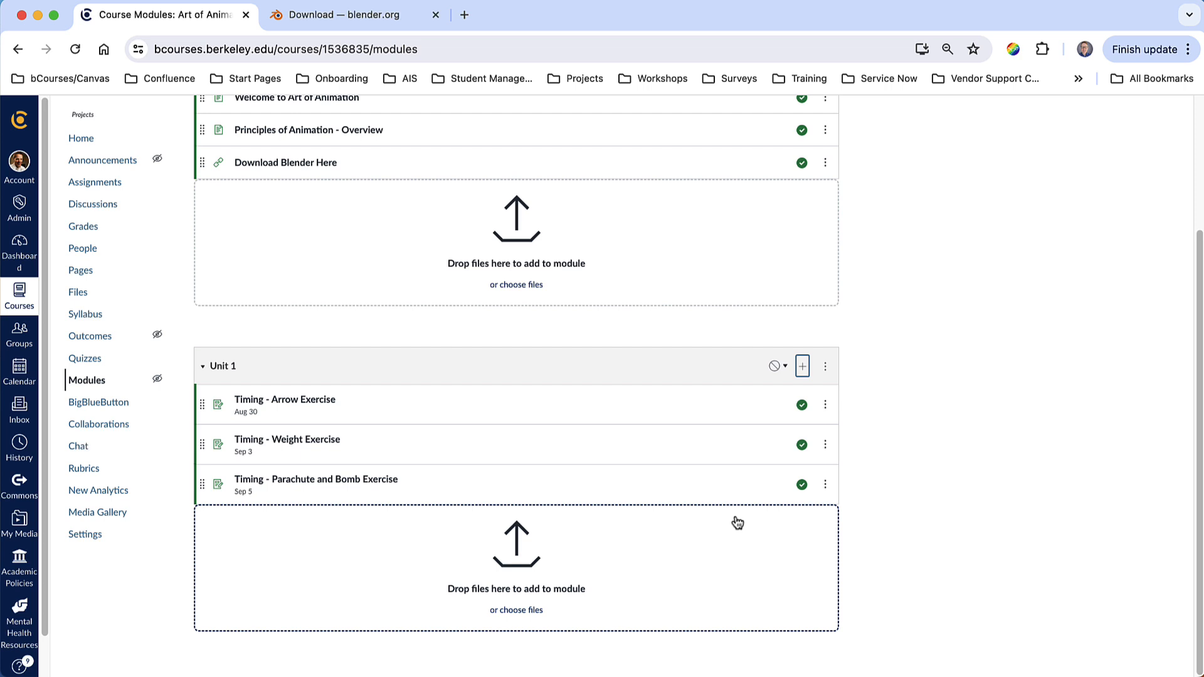
left_click(803, 367)
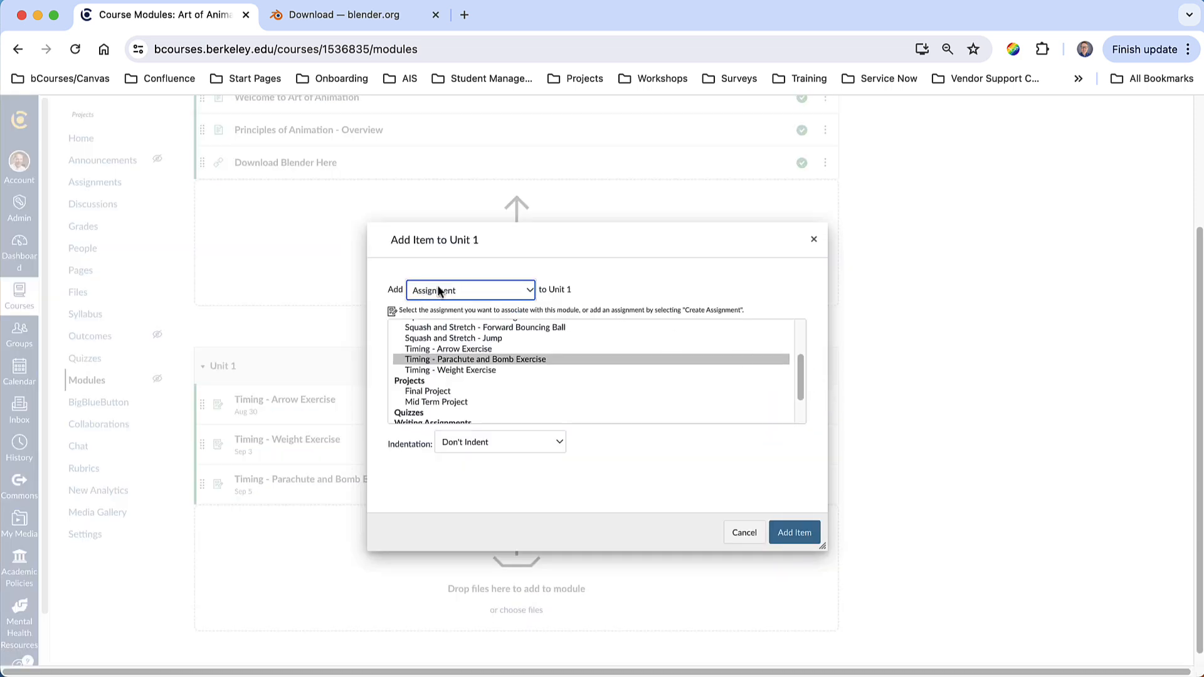
left_click(508, 291)
left_click(507, 305)
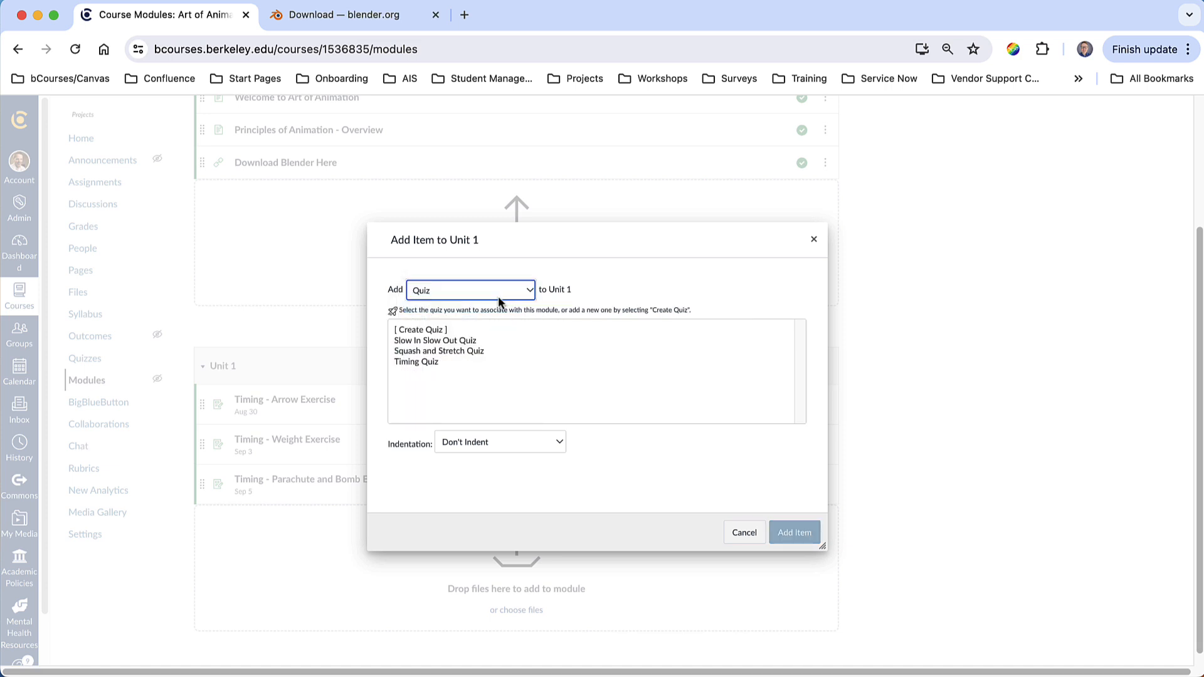
left_click(456, 363)
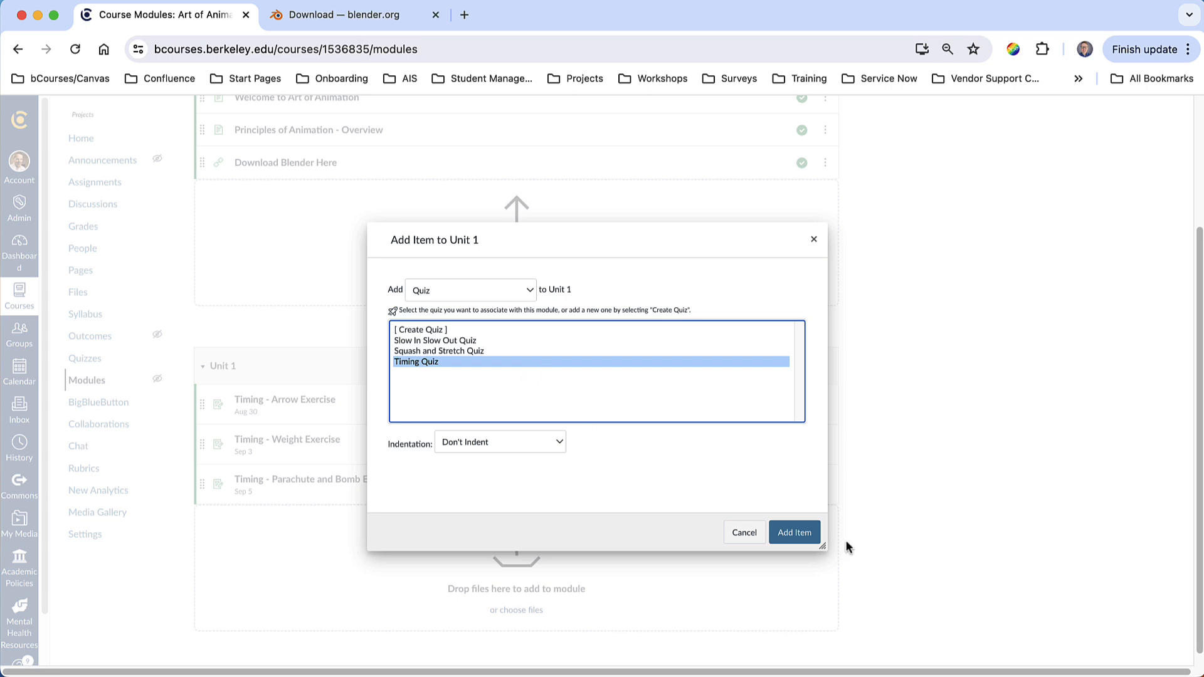
left_click(800, 533)
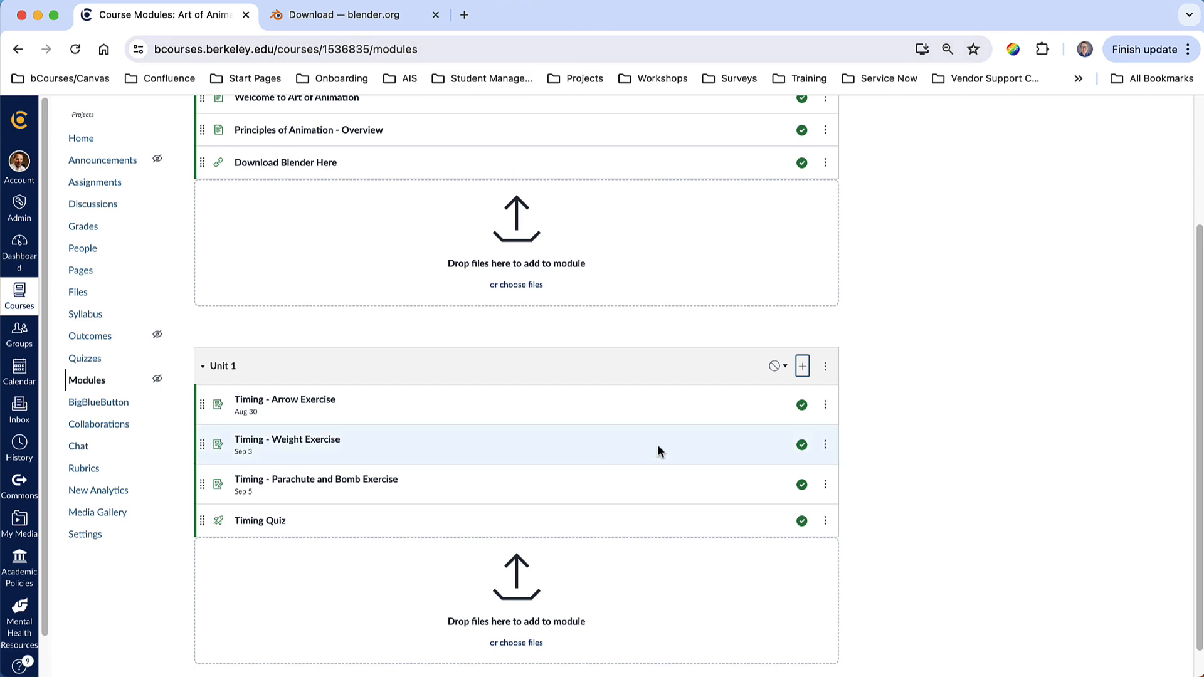
- Add the file Timing Example - Richard Williams.pdf from the Principles of Animation folder to Unit 1
left_click(802, 368)
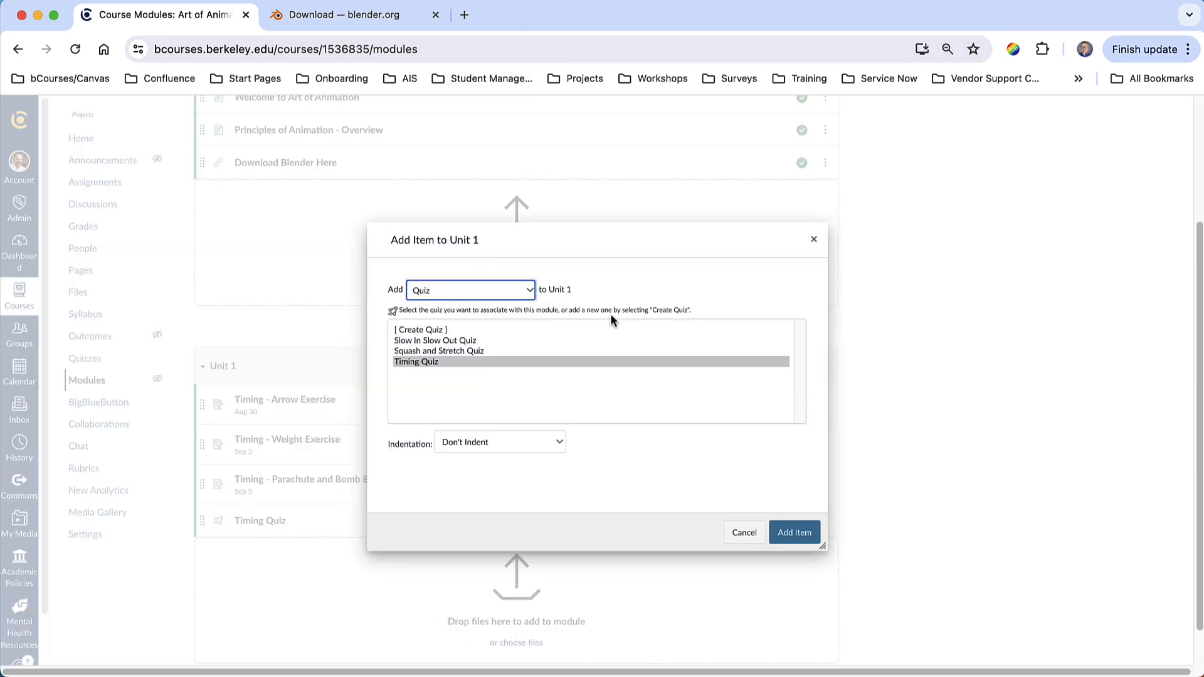
left_click(471, 290)
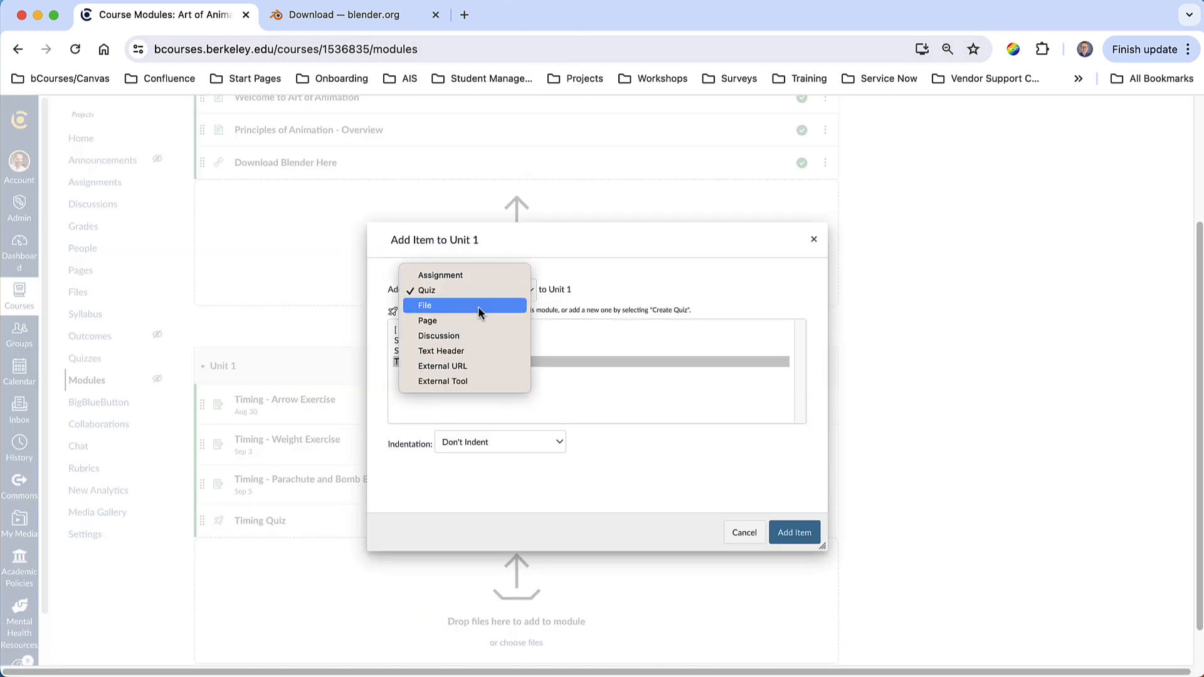
left_click(478, 306)
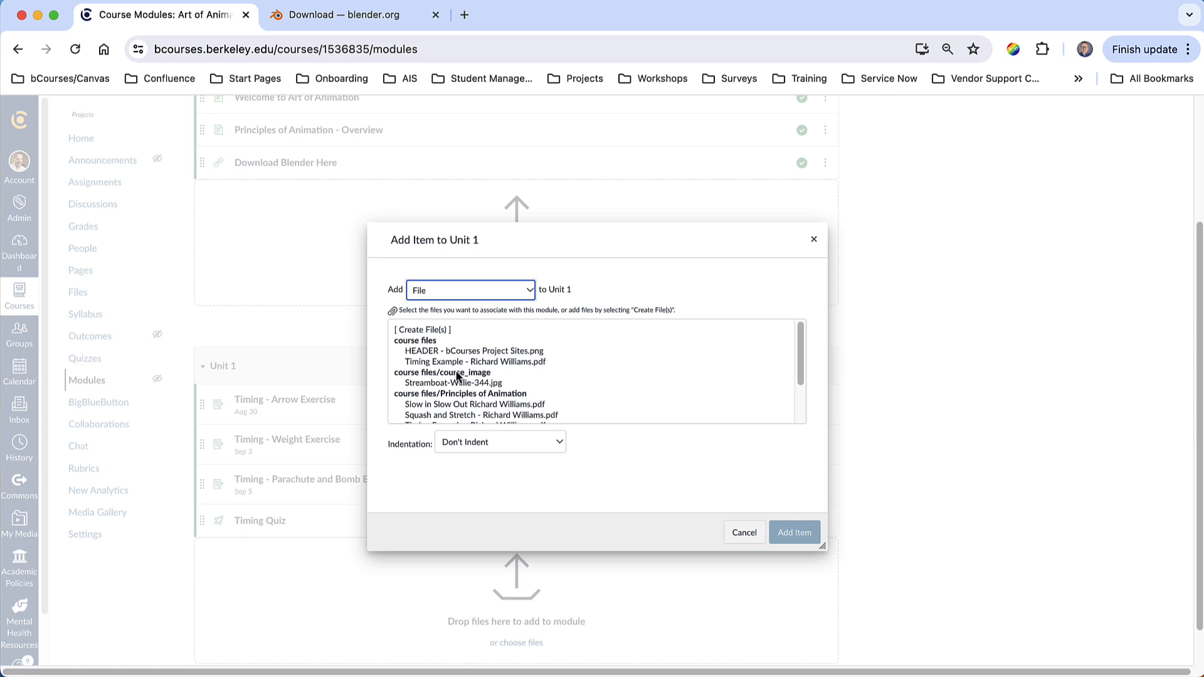
scroll(476, 376, "down", 3)
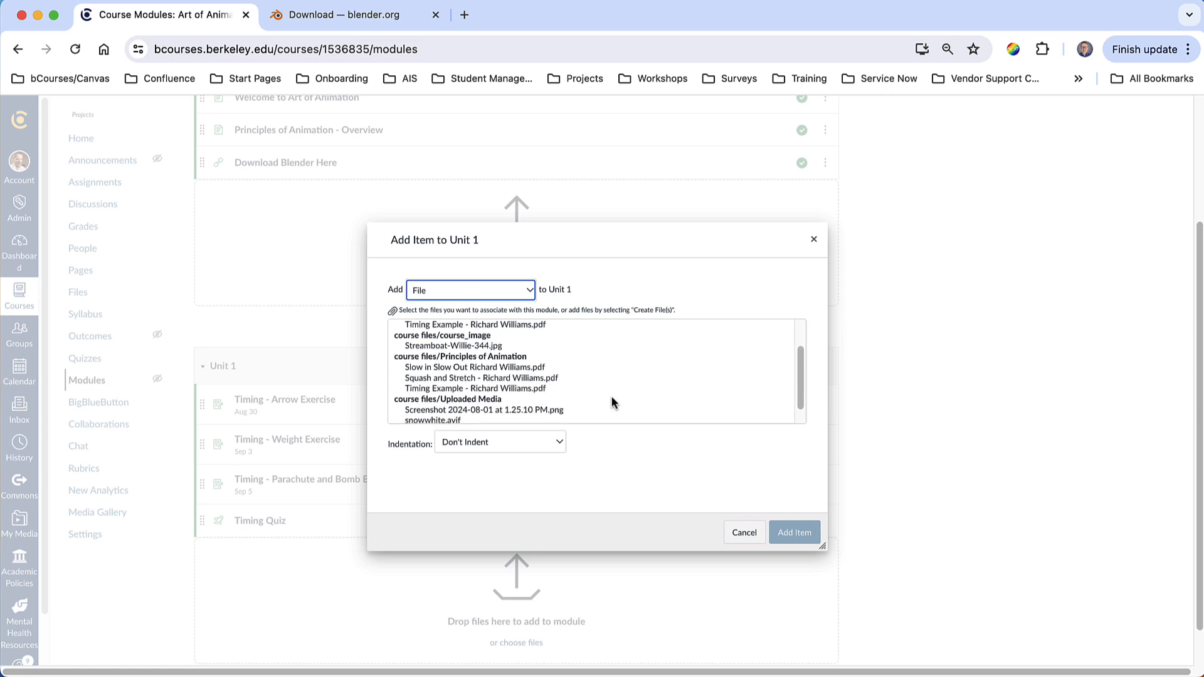
left_click(454, 390)
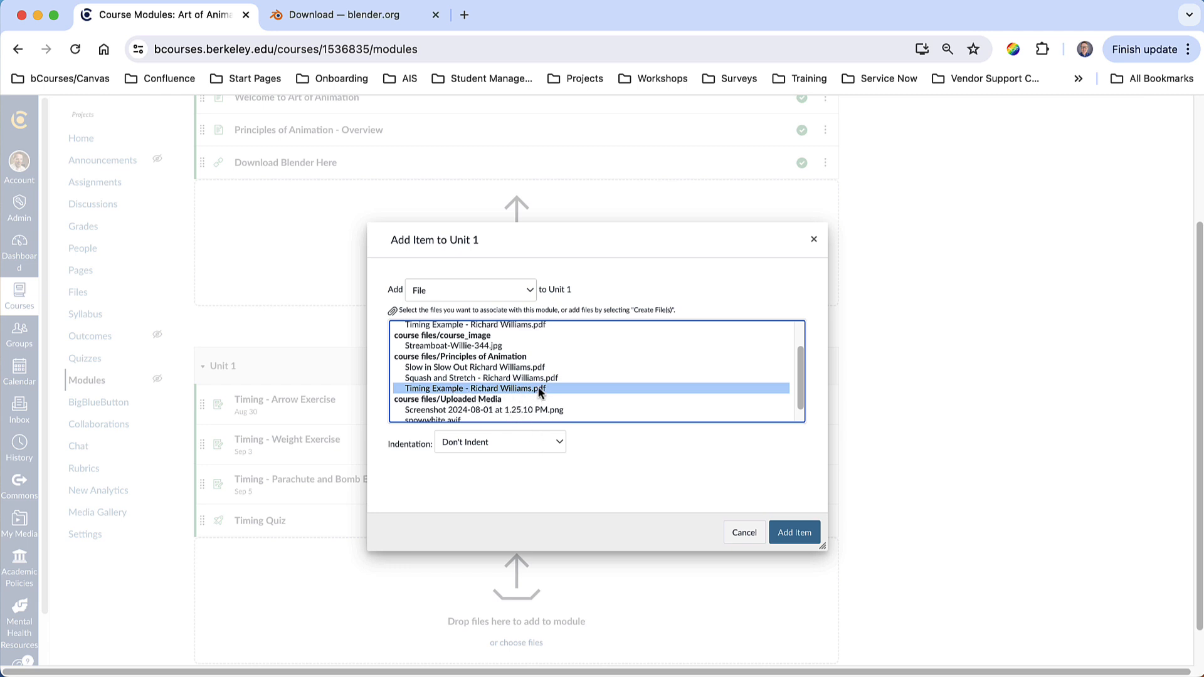
left_click(784, 530)
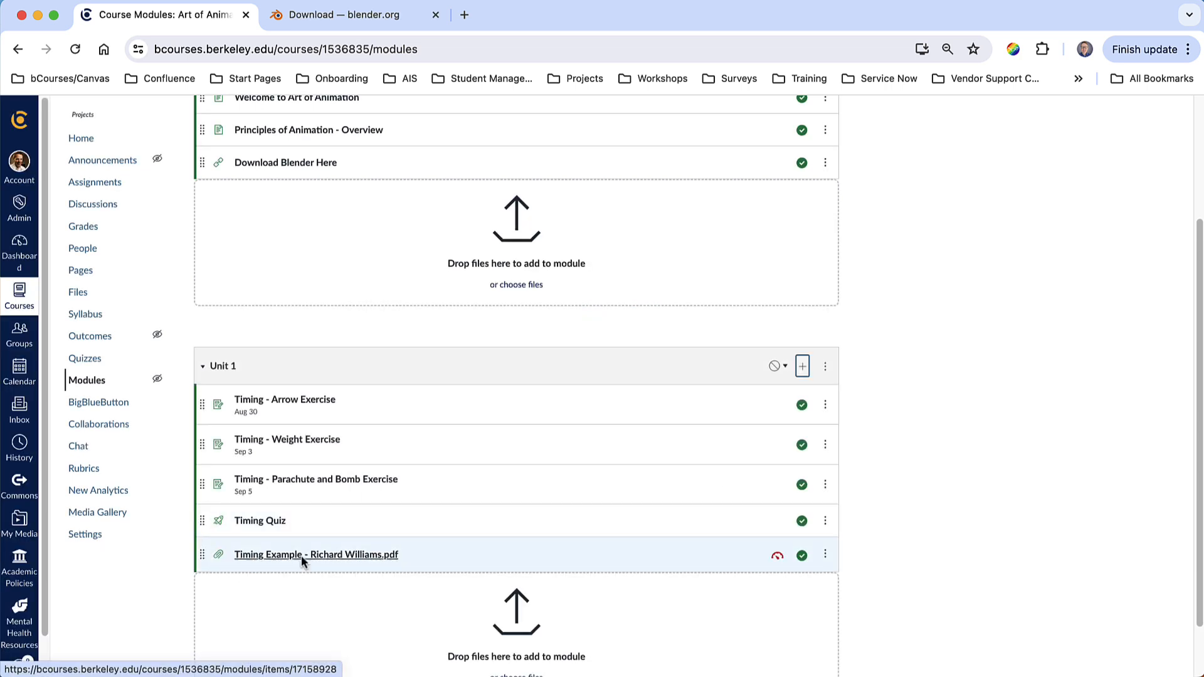
scroll(349, 556, "down", 2)
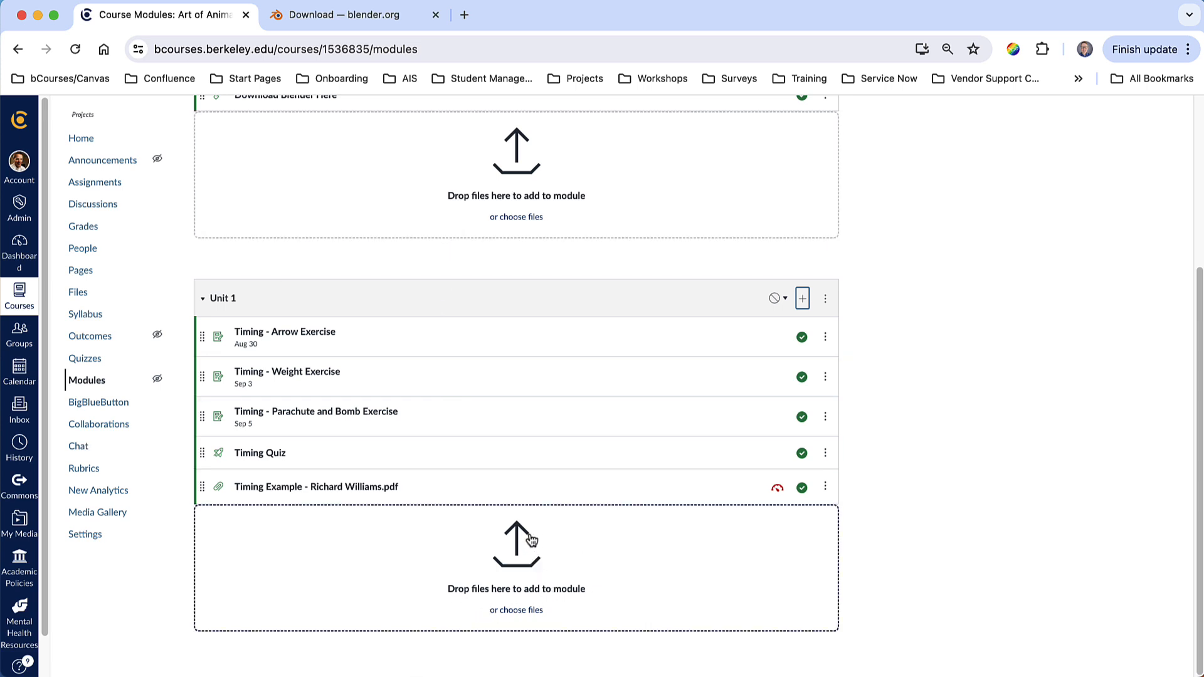
scroll(538, 251, "up", 4)
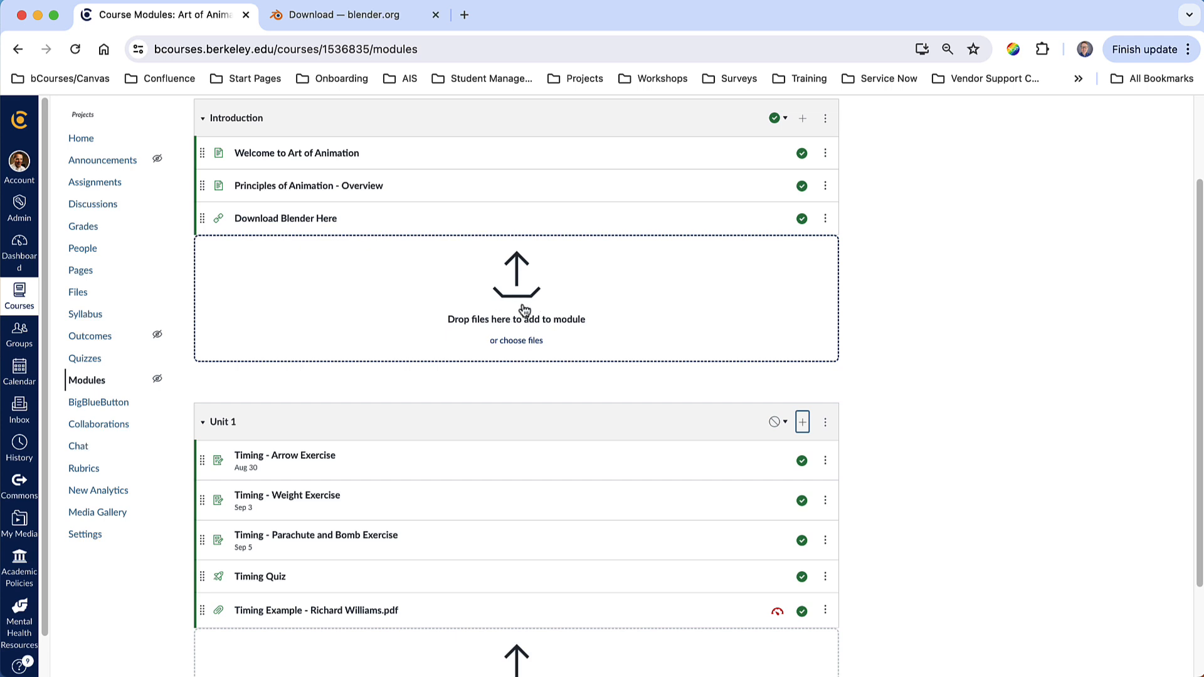
scroll(539, 317, "down", 4)
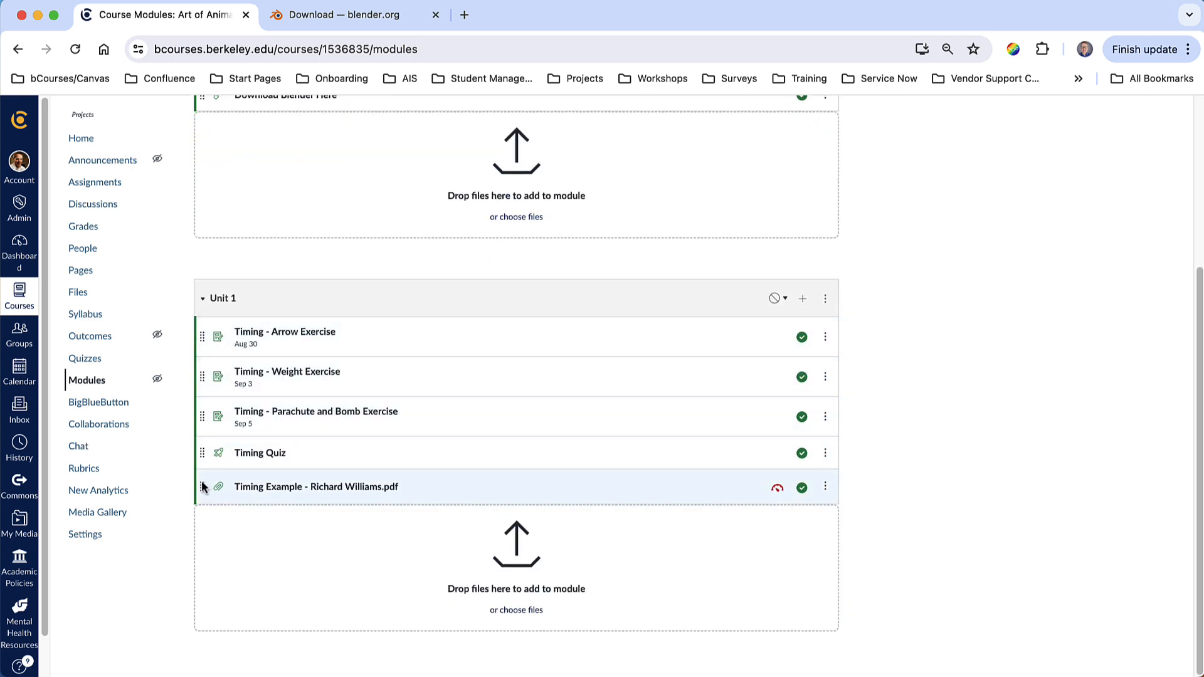
left_click_drag(202, 483, 205, 374)
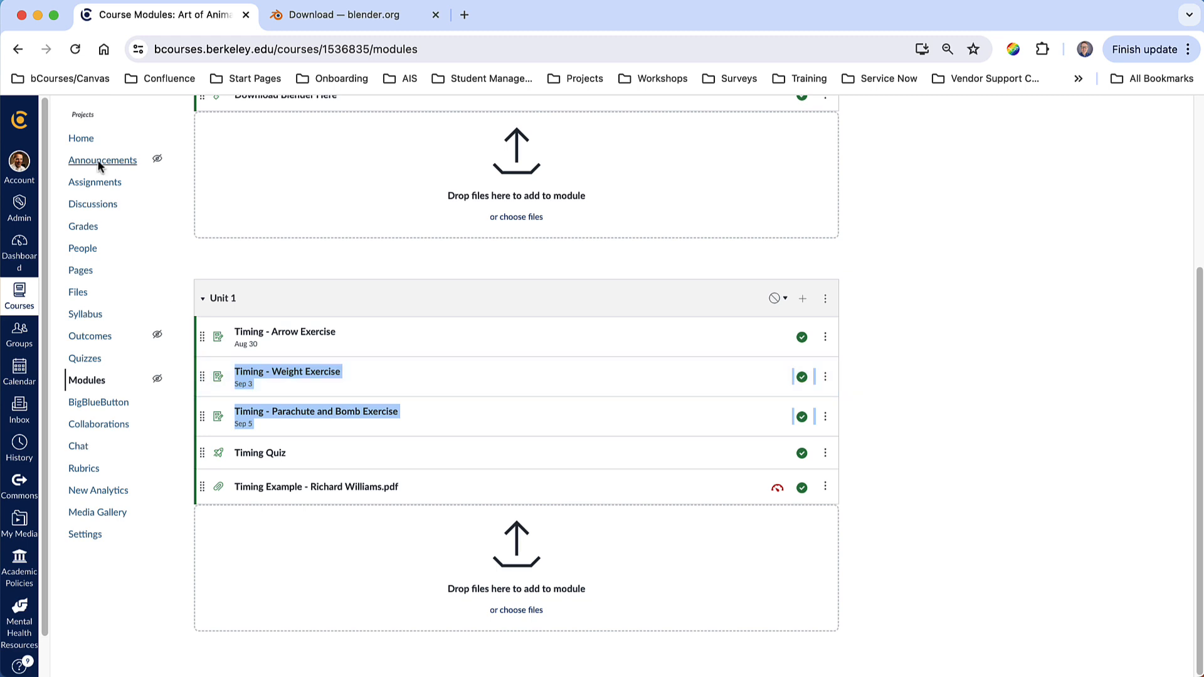
left_click(74, 48)
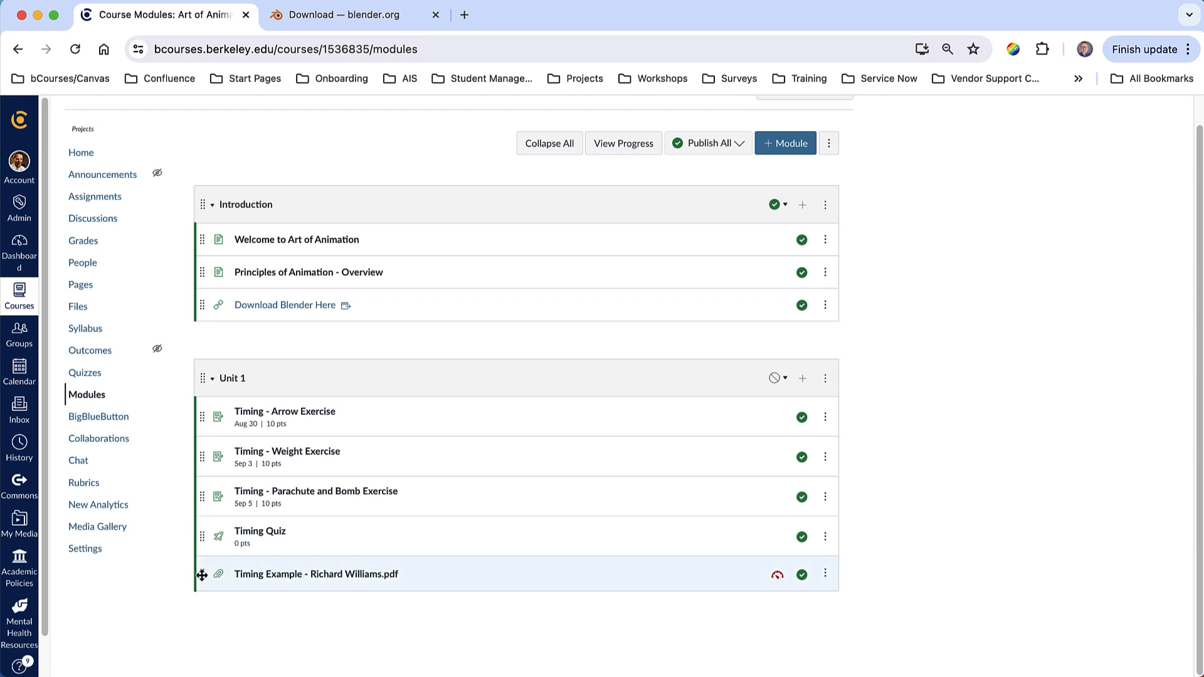
left_click_drag(201, 573, 247, 434)
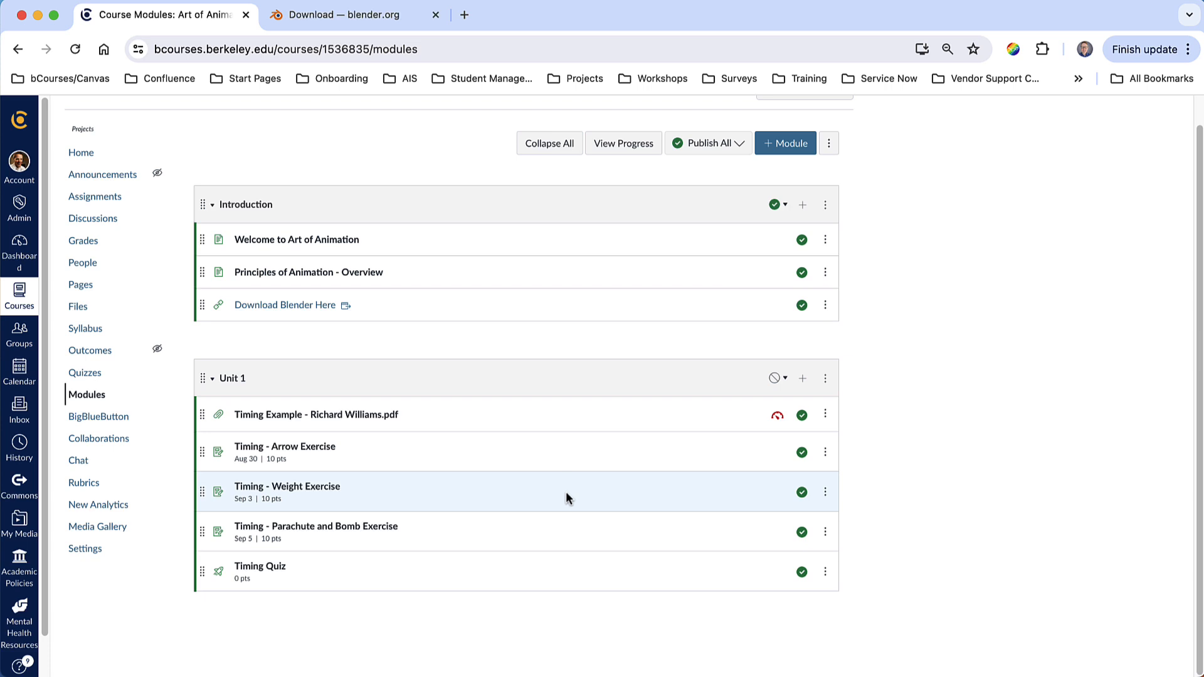
- Publish the Unit 1 module together with all of its items
left_click(781, 380)
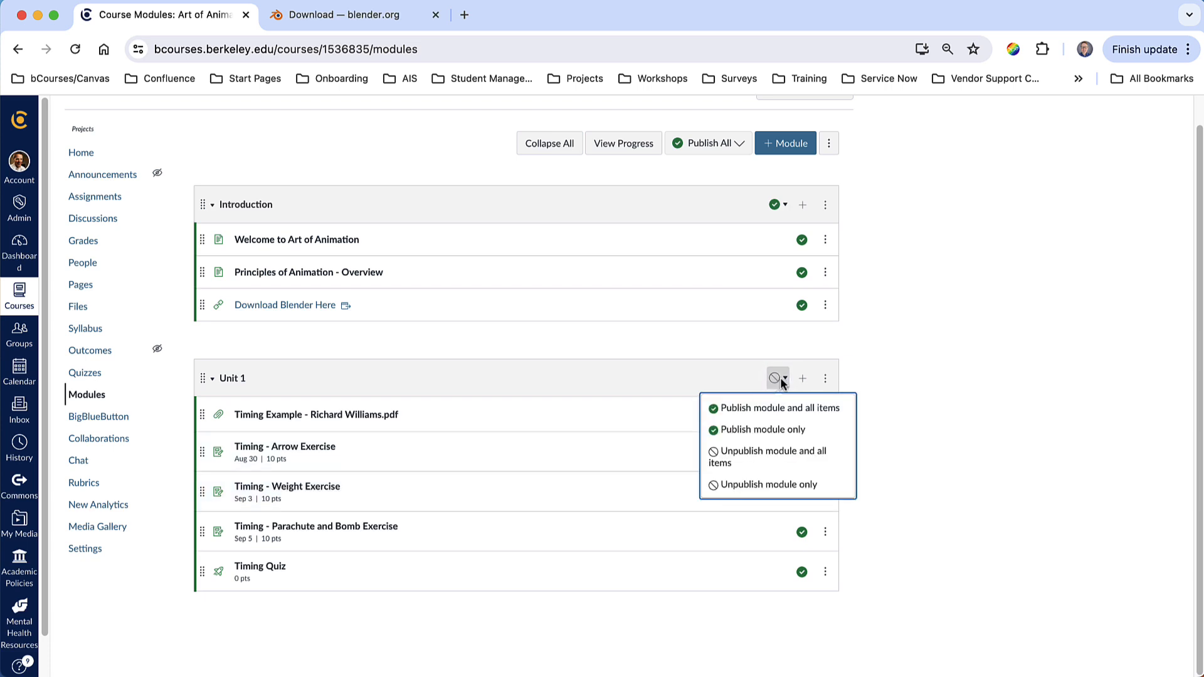
left_click(780, 412)
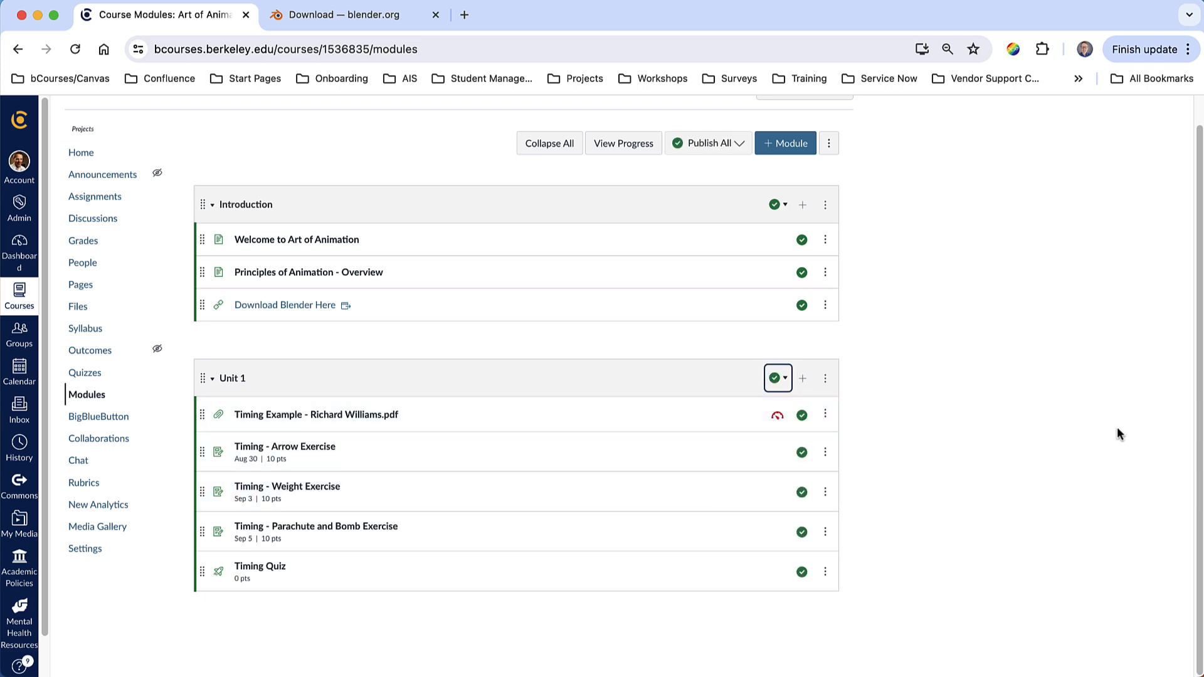